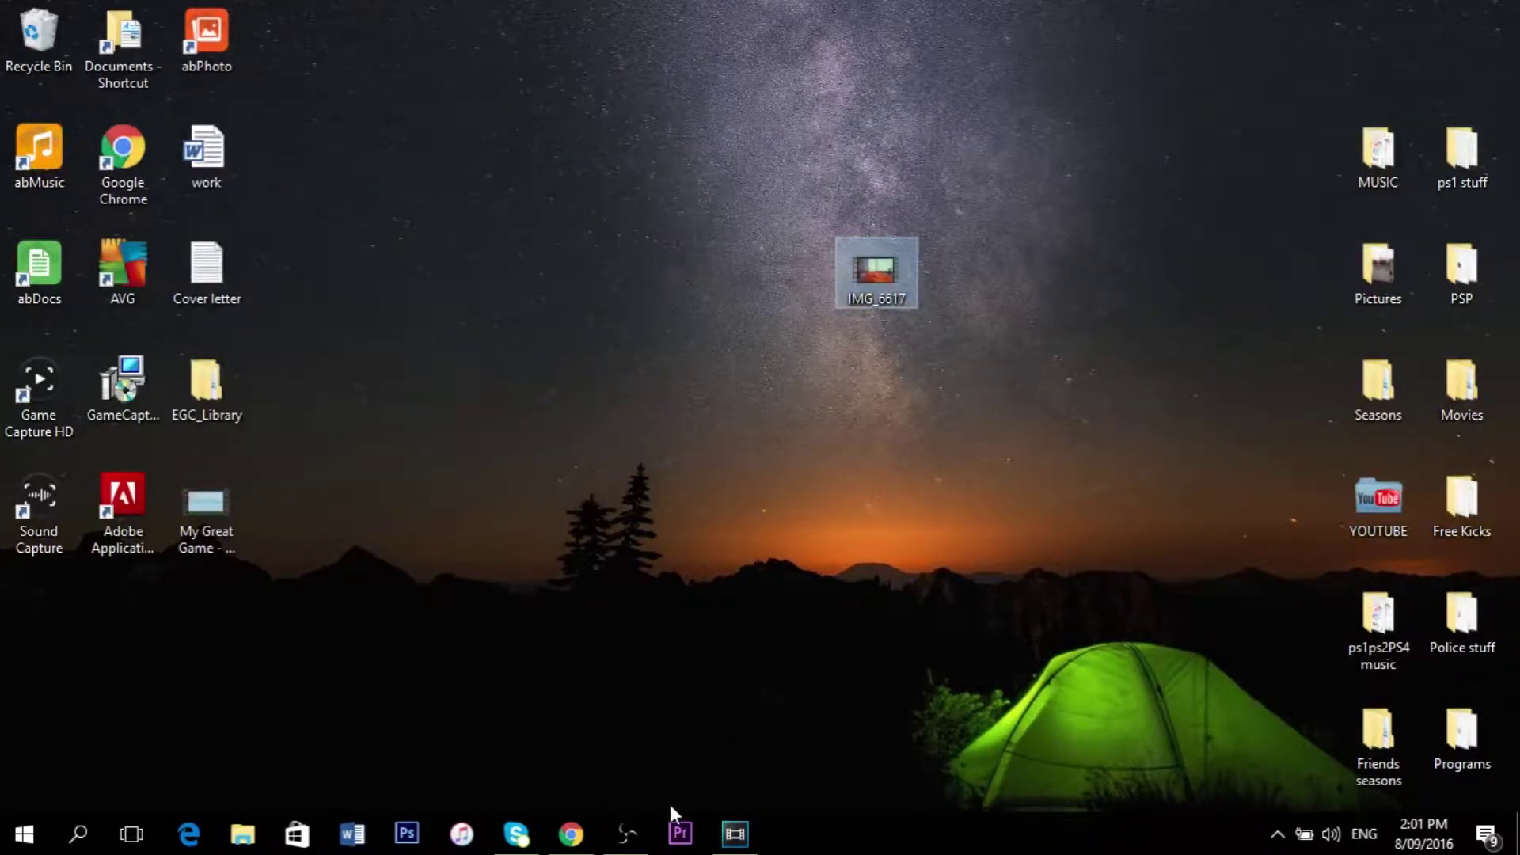
- Drag IMG_6617 into the Vegas Pro project, dismiss the QuickTime warning, and minimize Vegas Pro
click(735, 835)
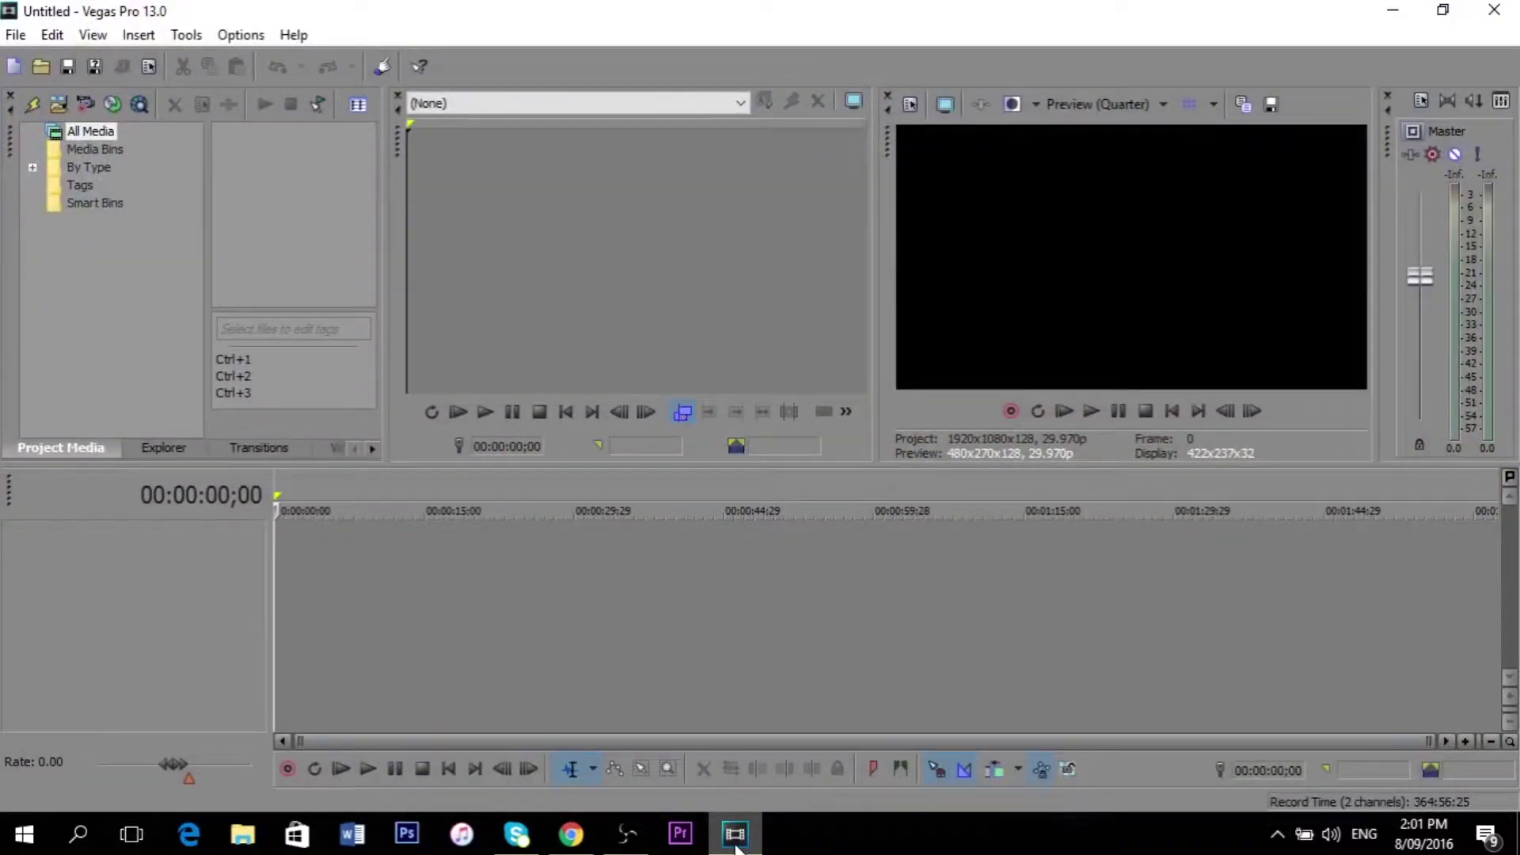
click(735, 838)
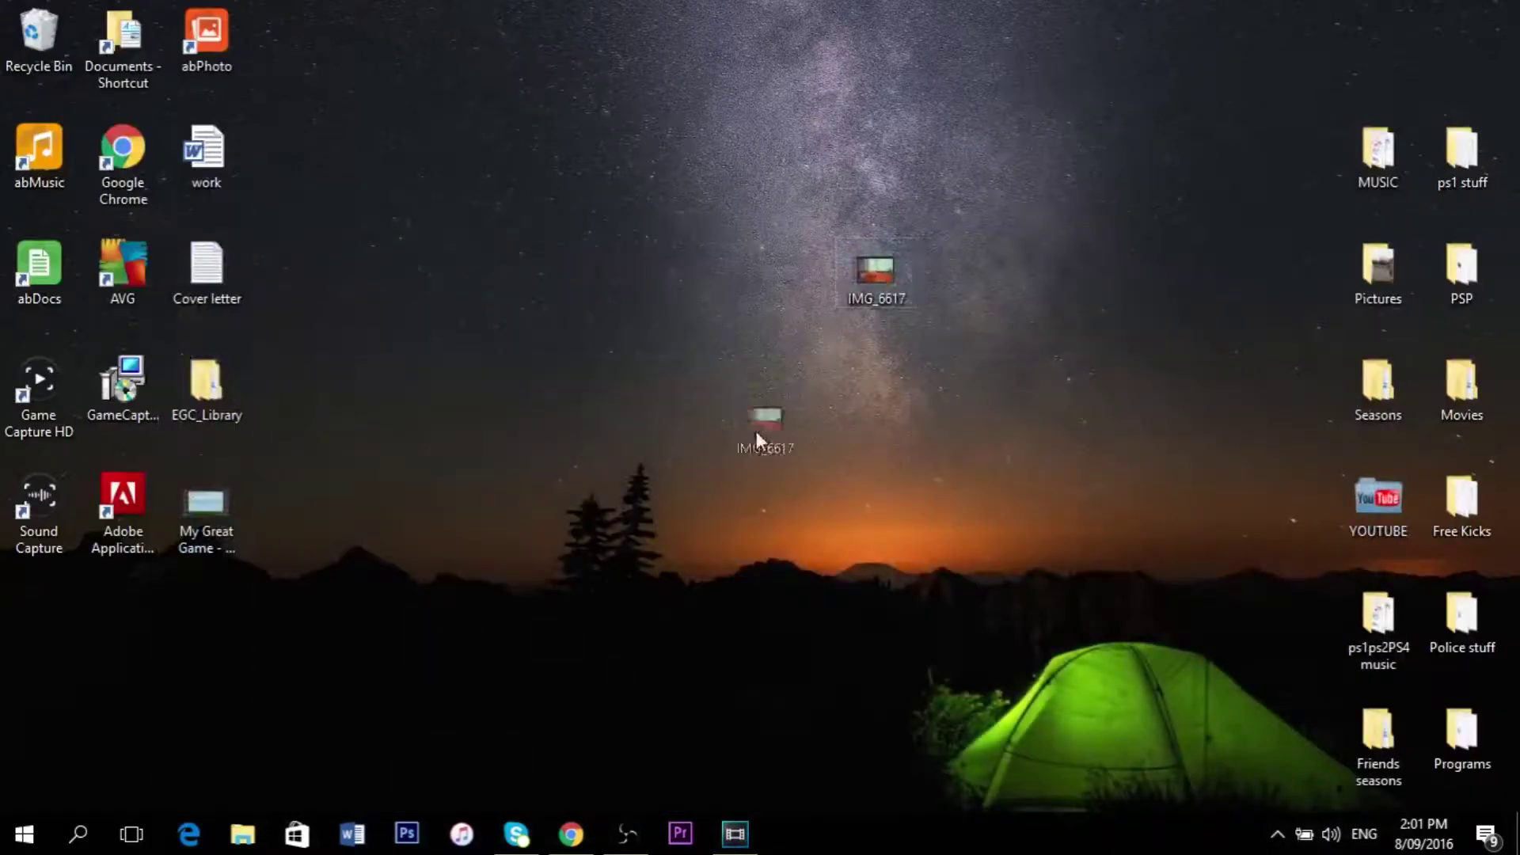
drag(757, 432, 702, 353)
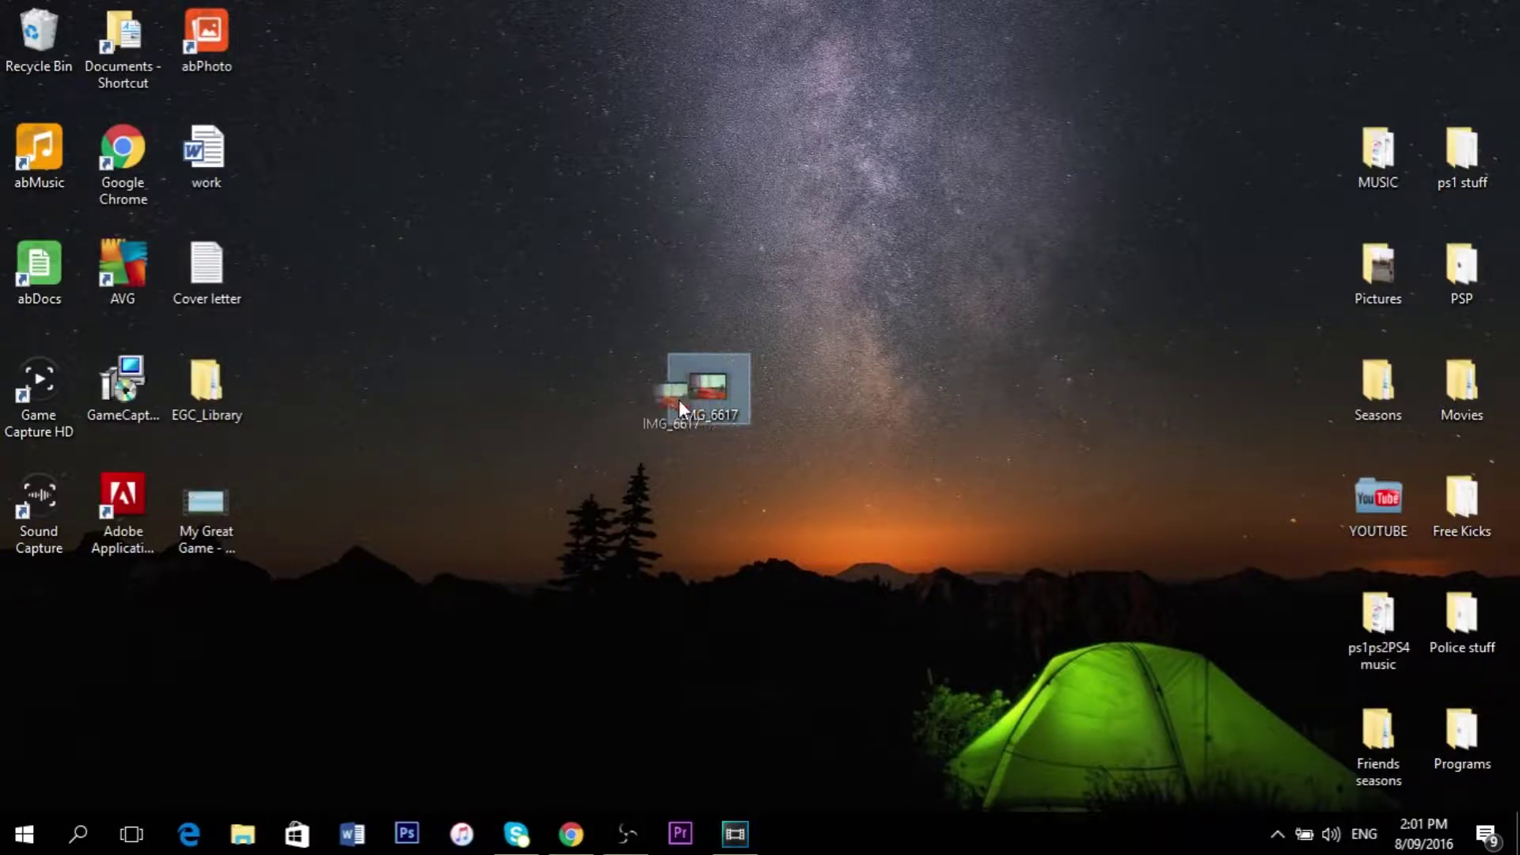
drag(678, 401, 679, 401)
drag(698, 360, 874, 514)
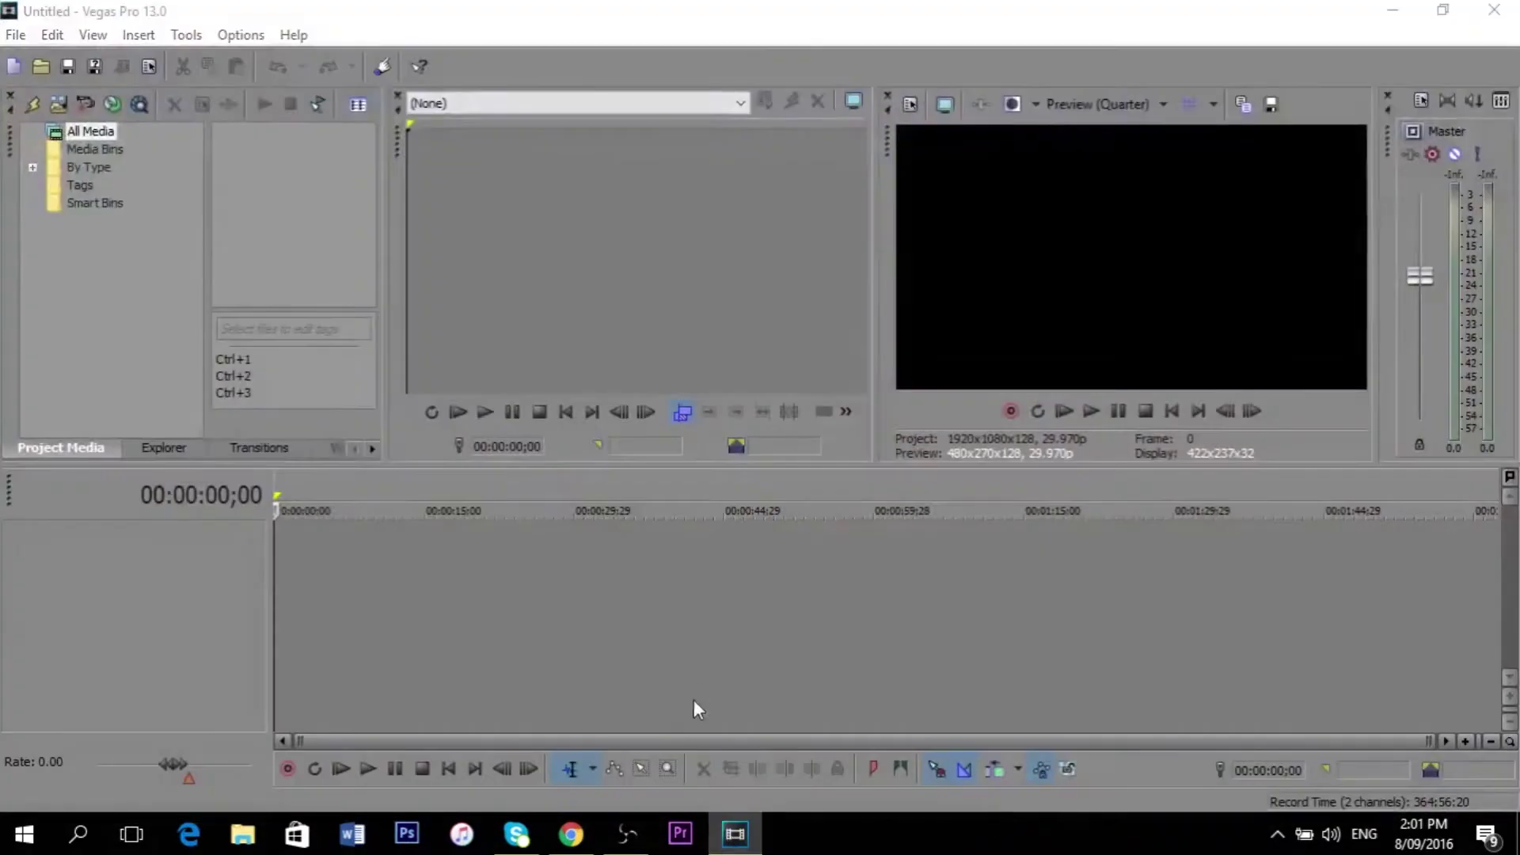
drag(683, 538, 701, 642)
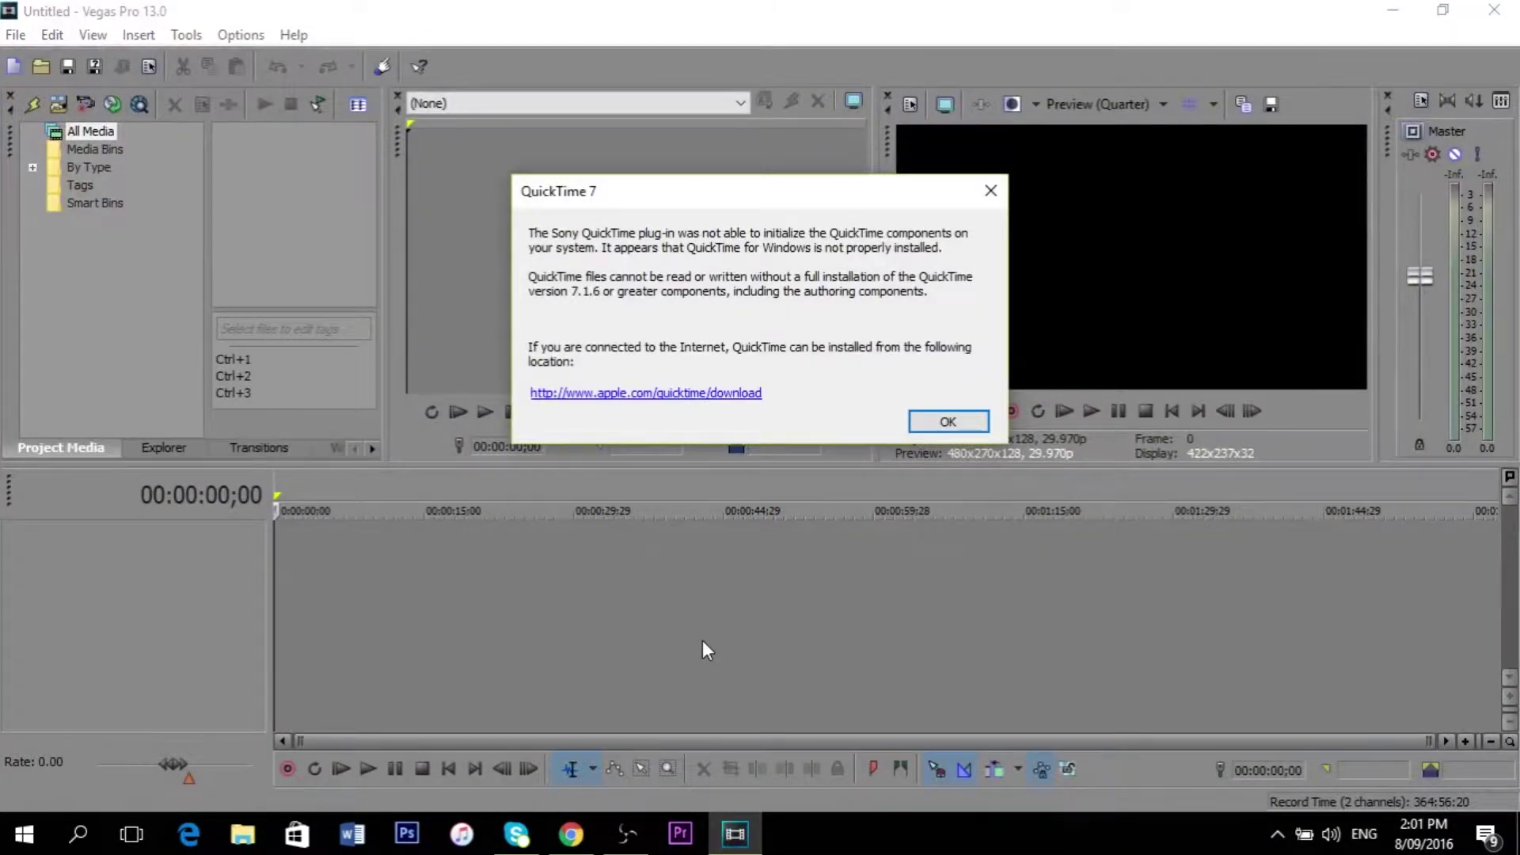
click(927, 422)
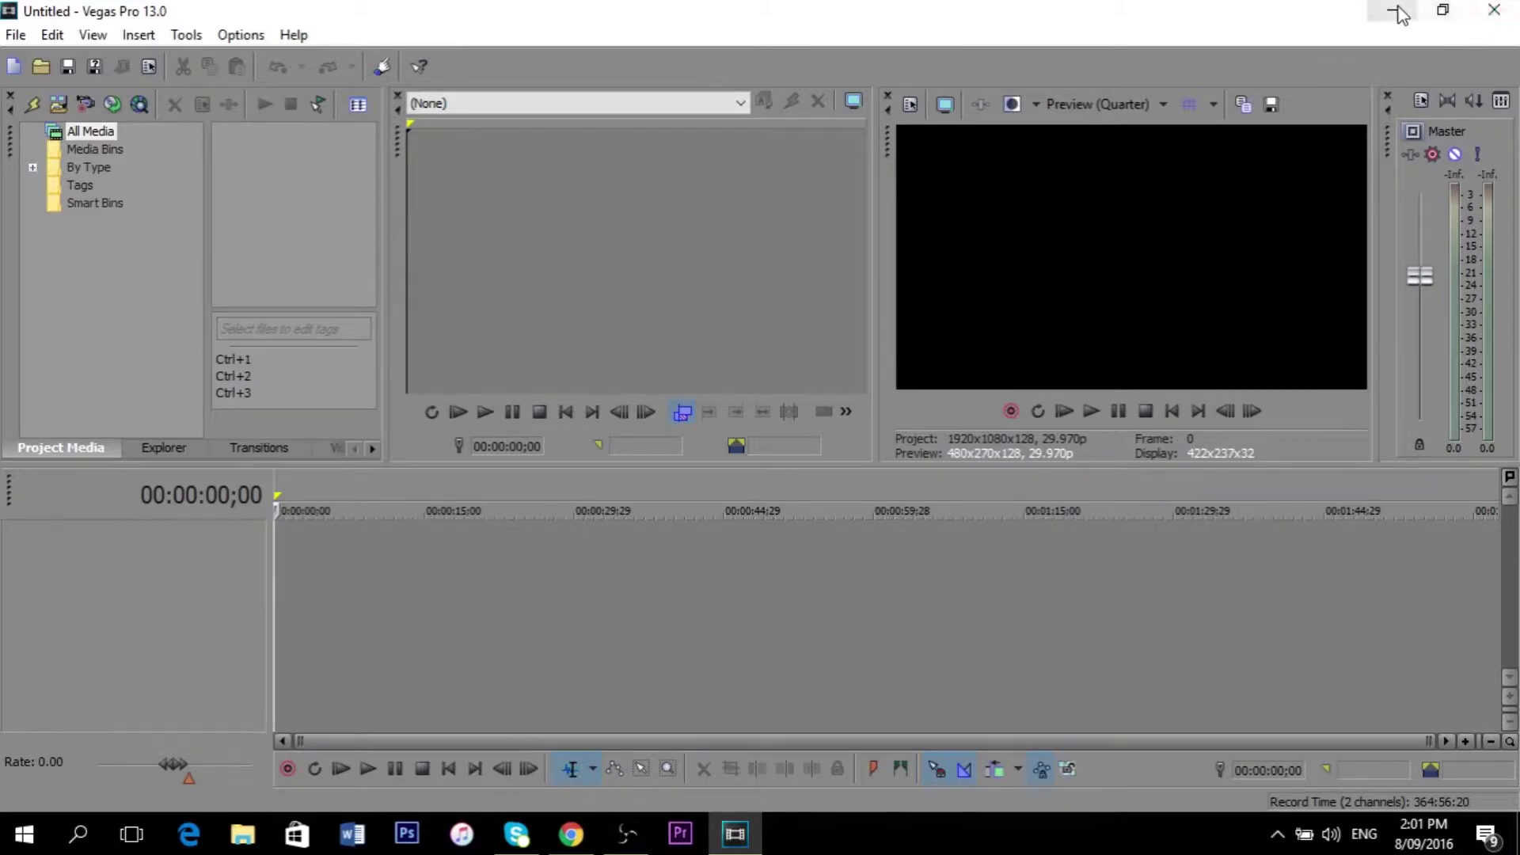
click(1397, 12)
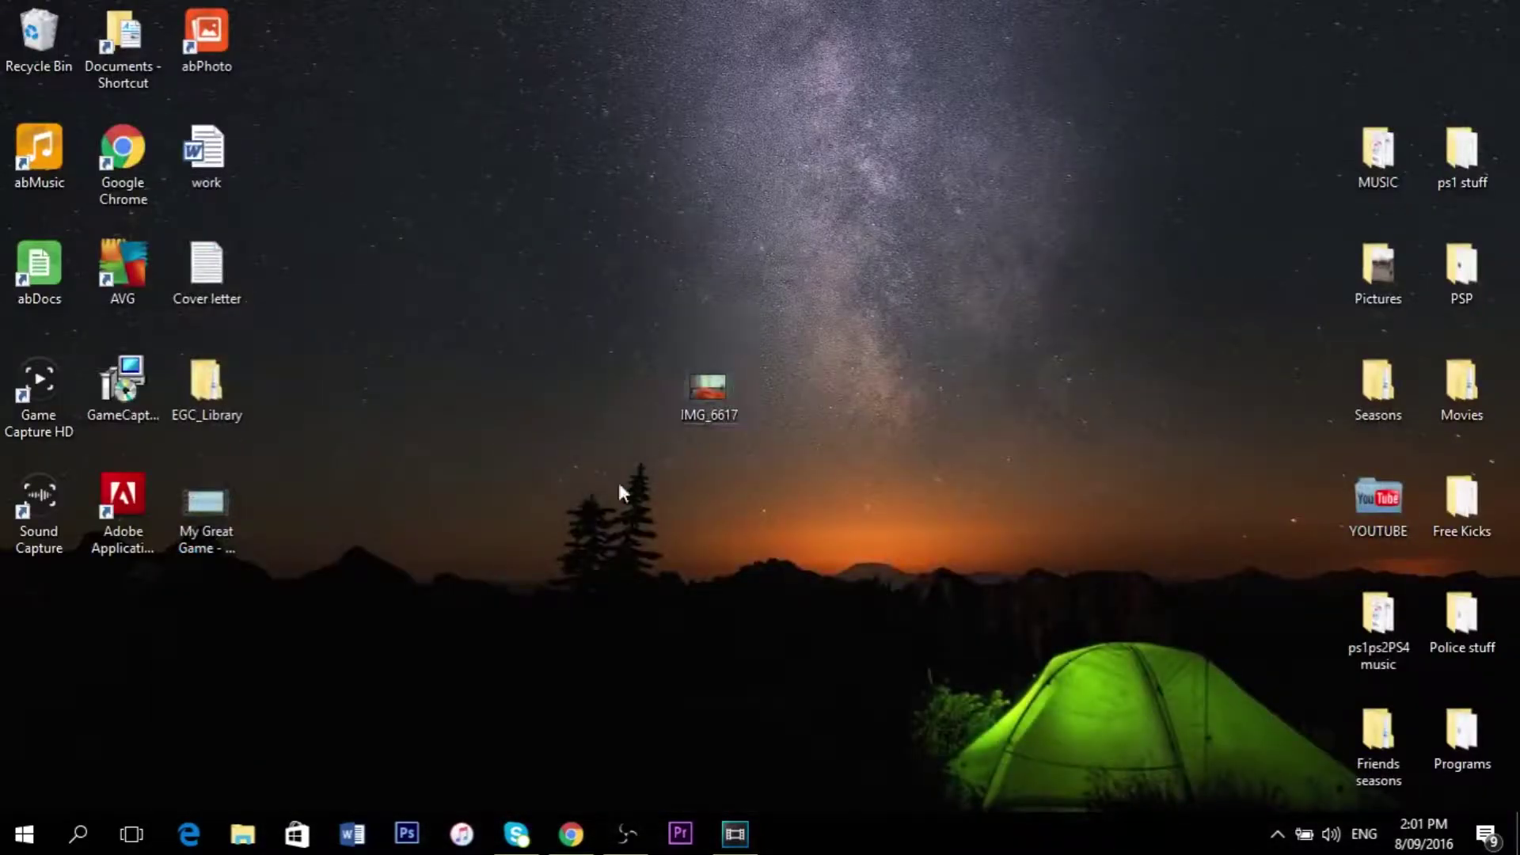
- Download the QuickTime 7.6 for Windows installer from Apple's page and show it in its folder
click(568, 835)
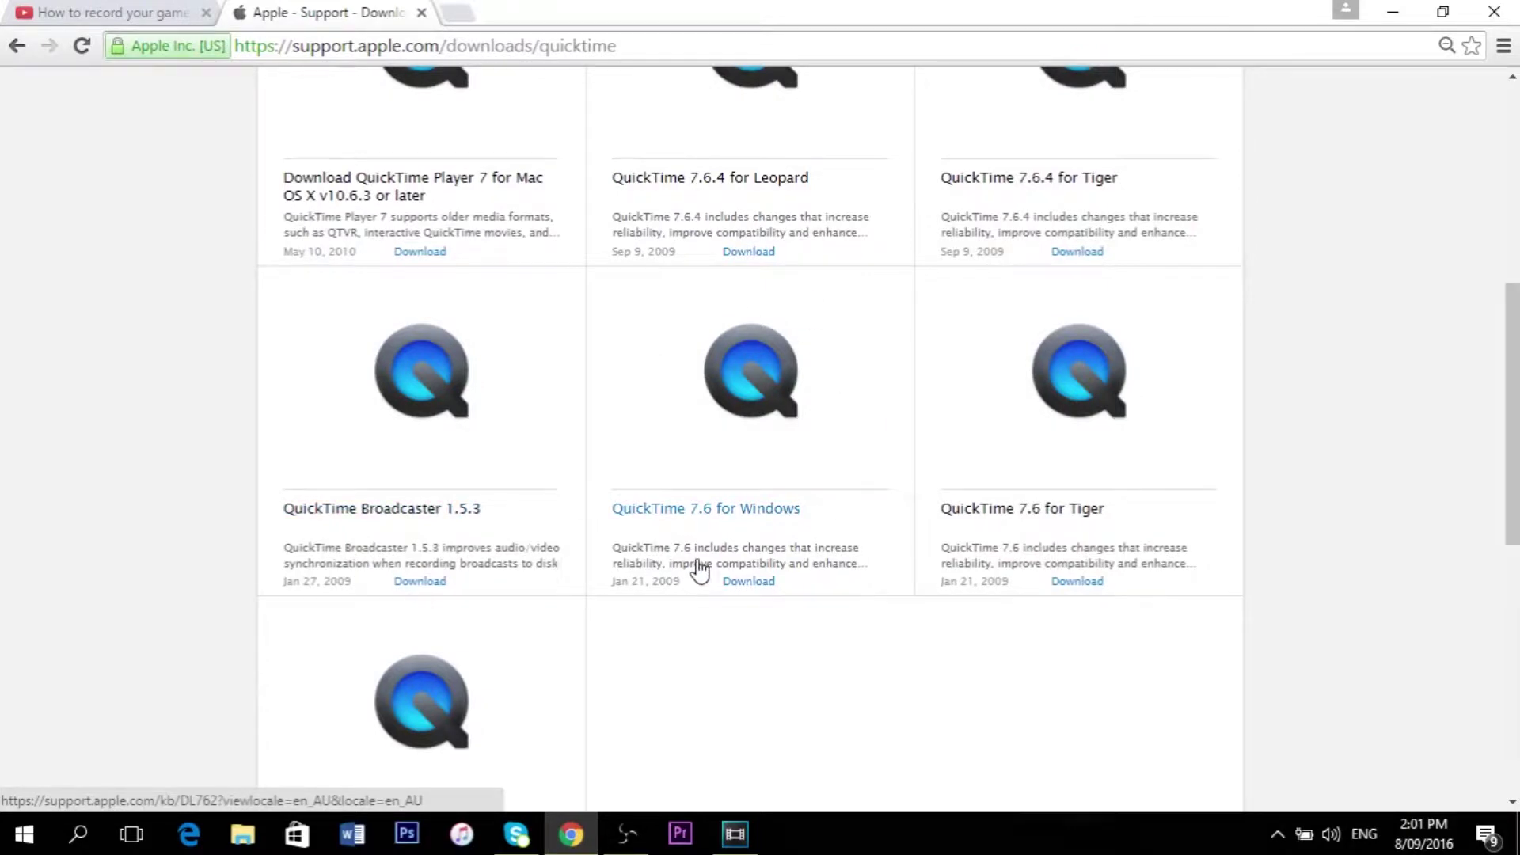
click(746, 584)
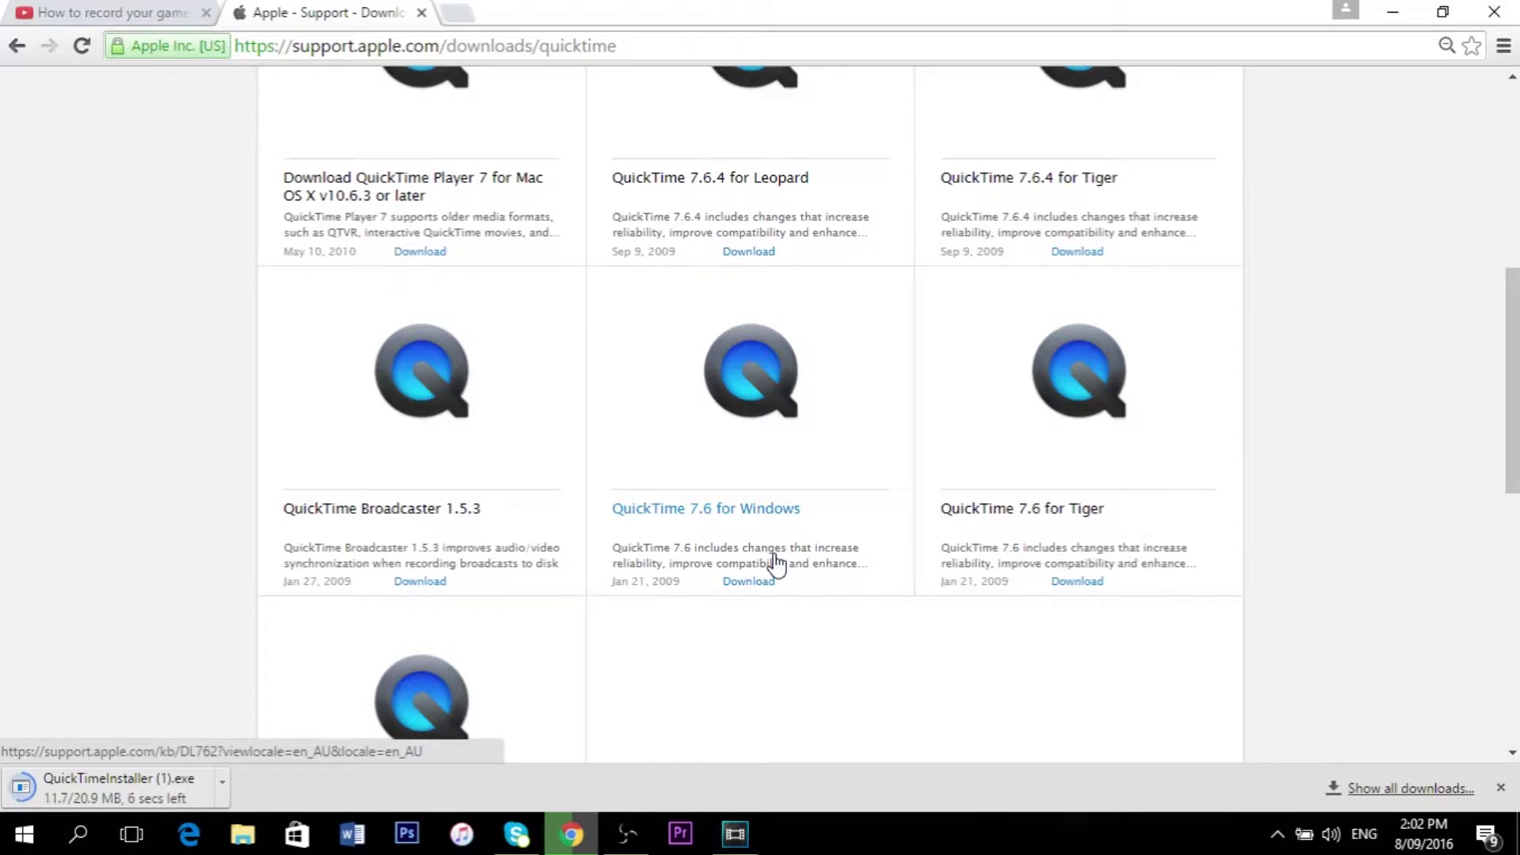
click(221, 781)
click(297, 723)
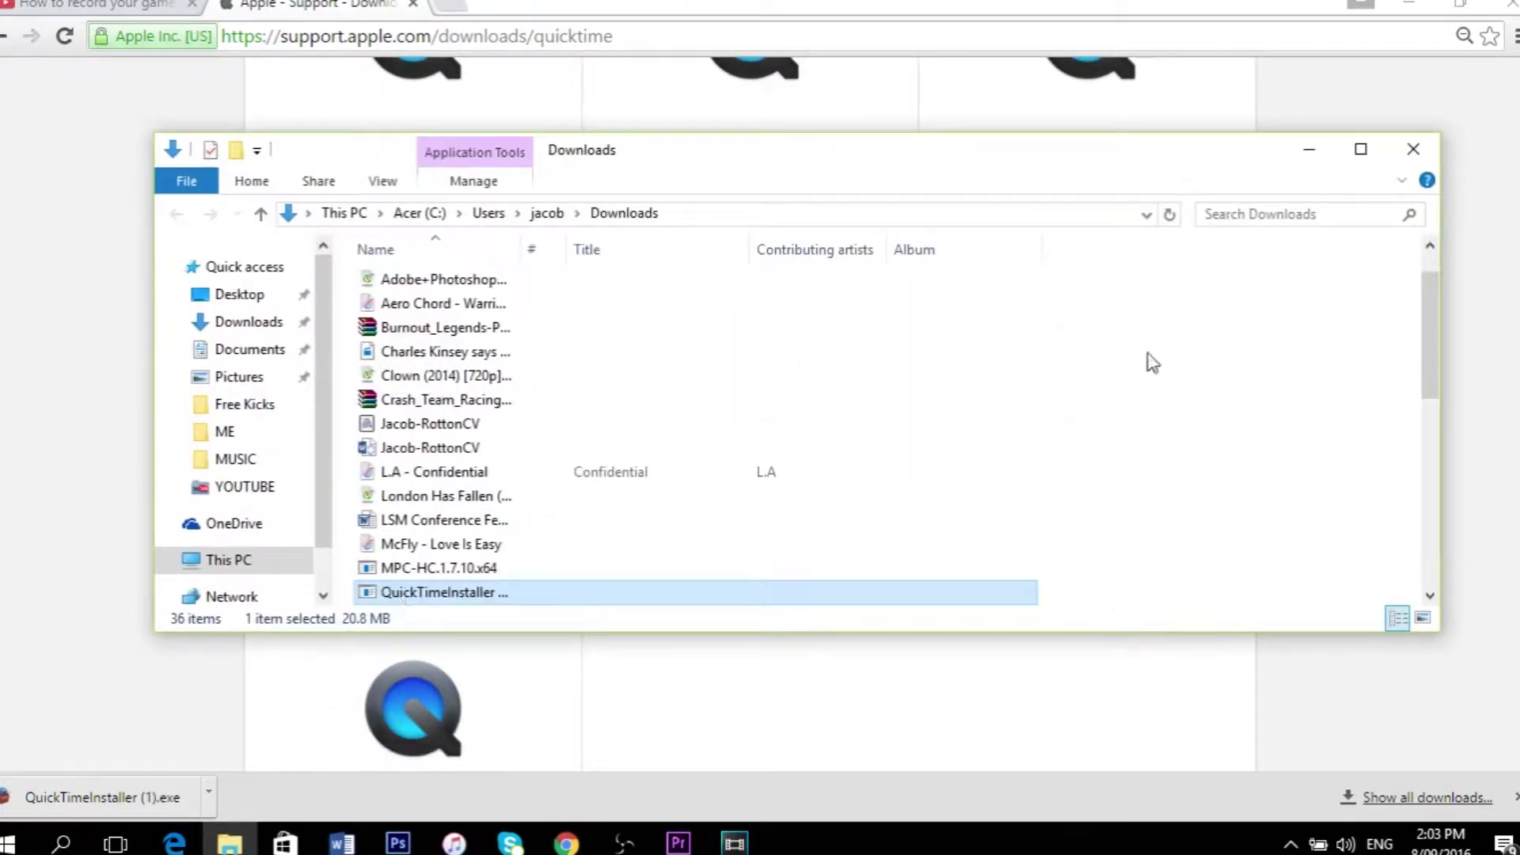
- Minimize Chrome, close the Downloads folder, and select QuickTimeInstaller on the desktop
click(1407, 5)
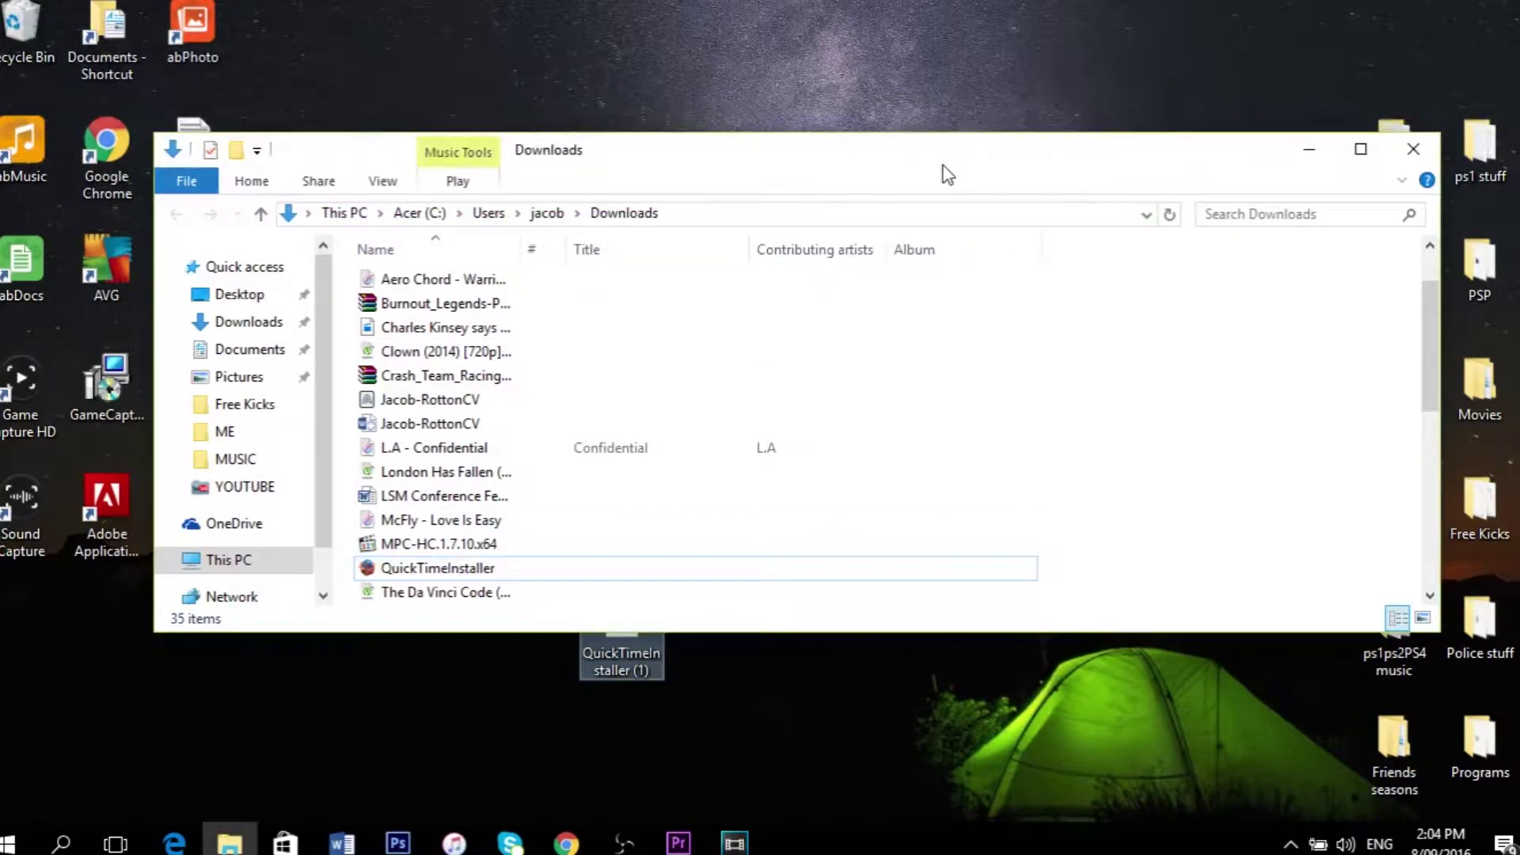
click(1414, 148)
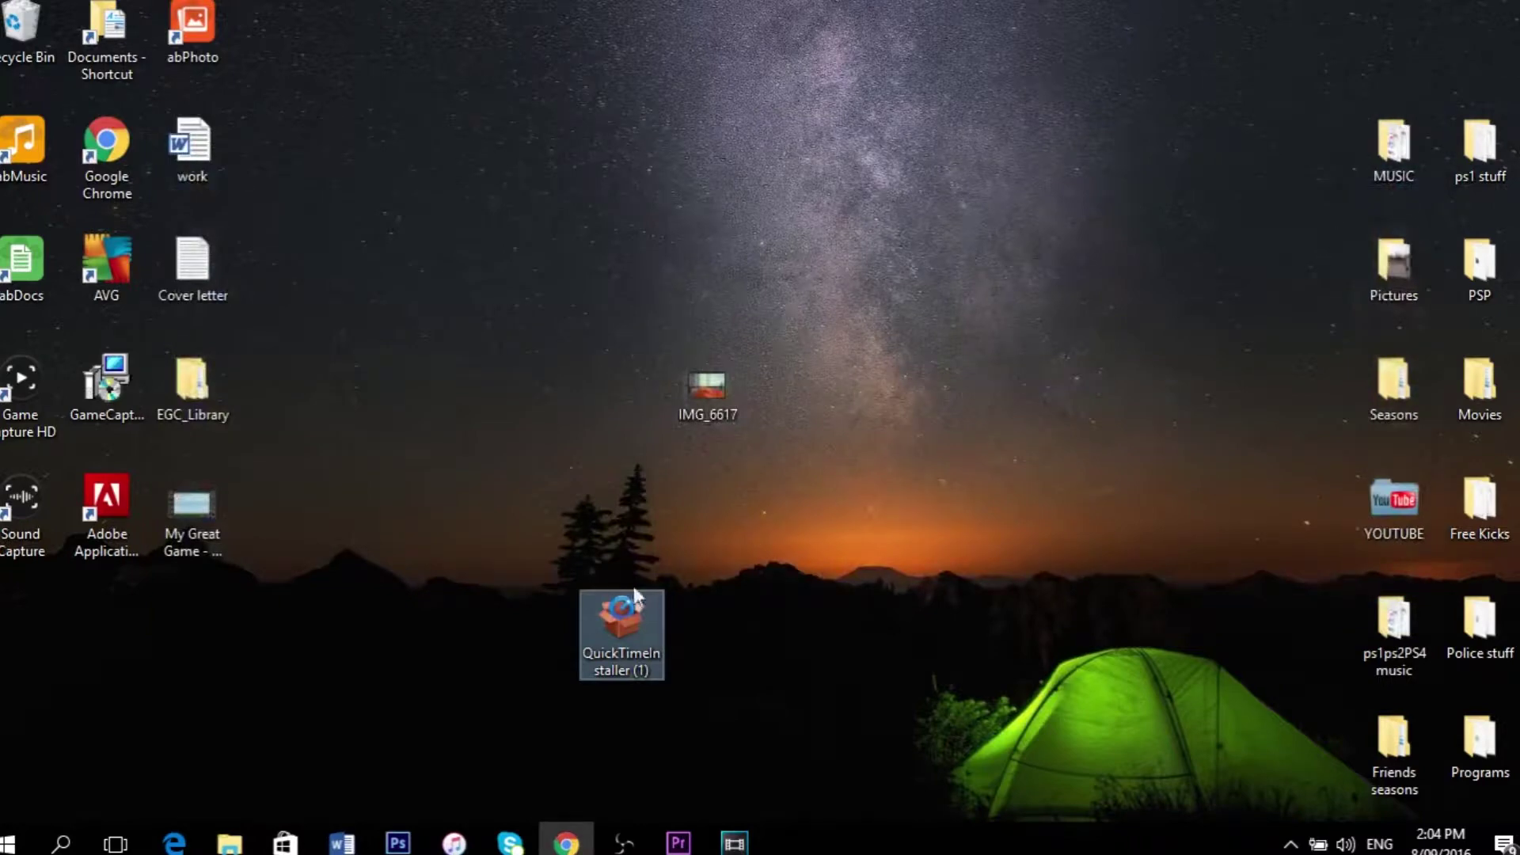
click(596, 623)
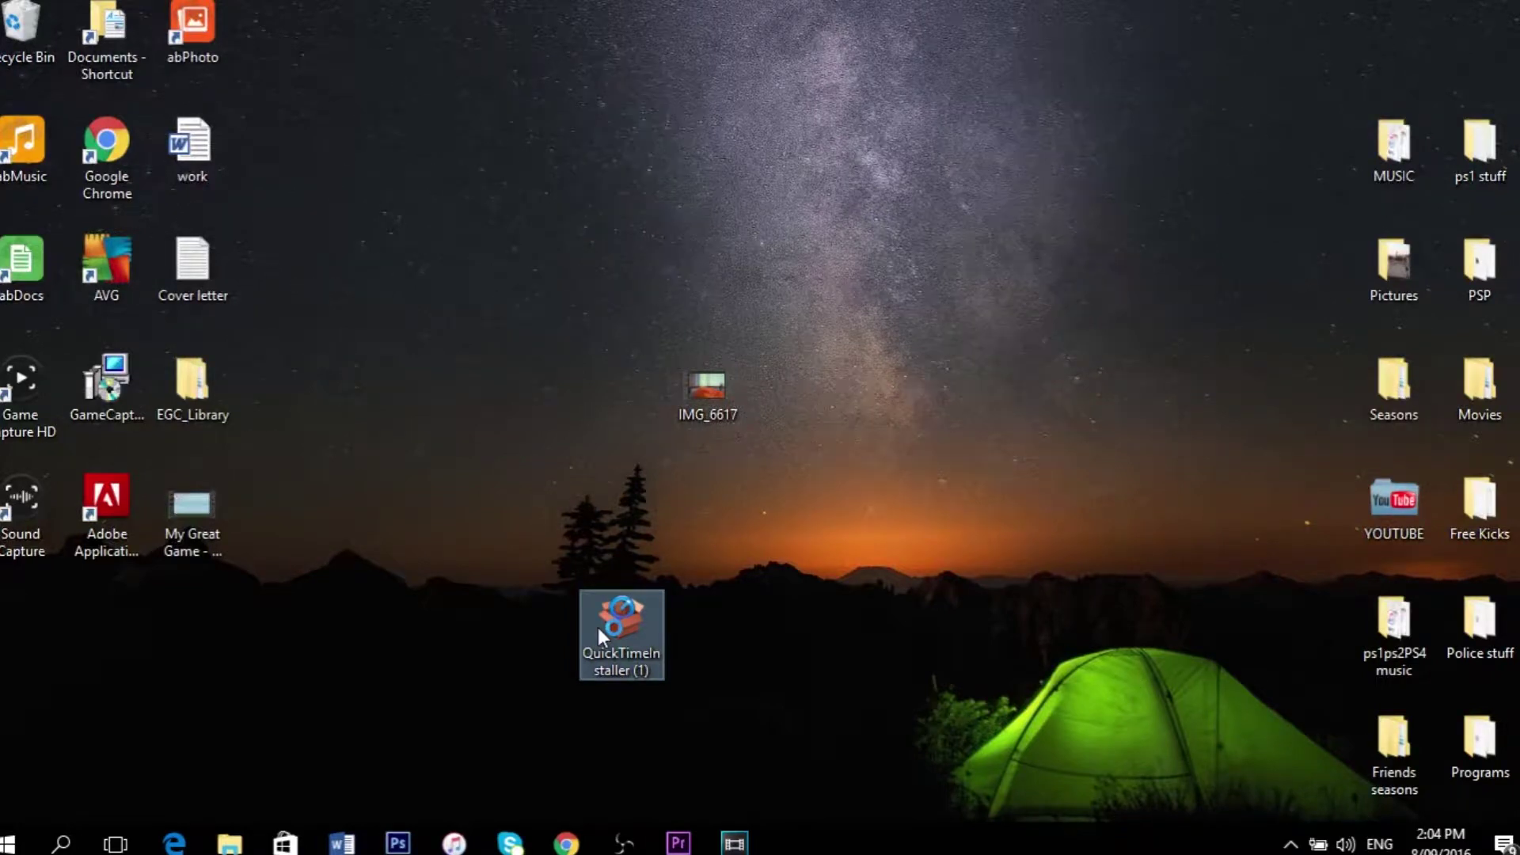
- Run QuickTimeInstaller, accept the license, and install QuickTime 7 to the default folder
double_click(598, 627)
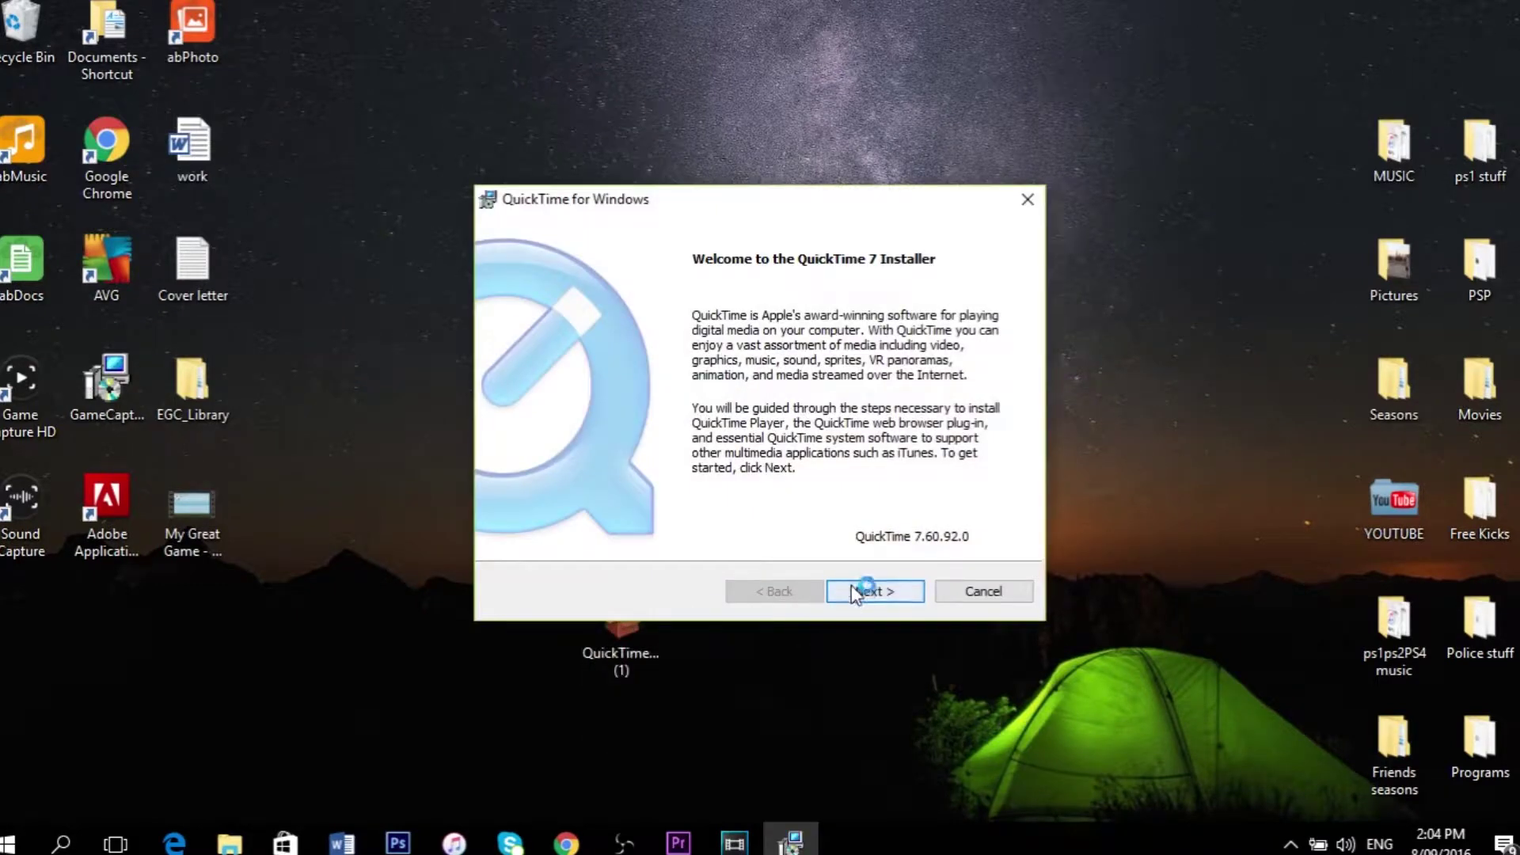
click(854, 592)
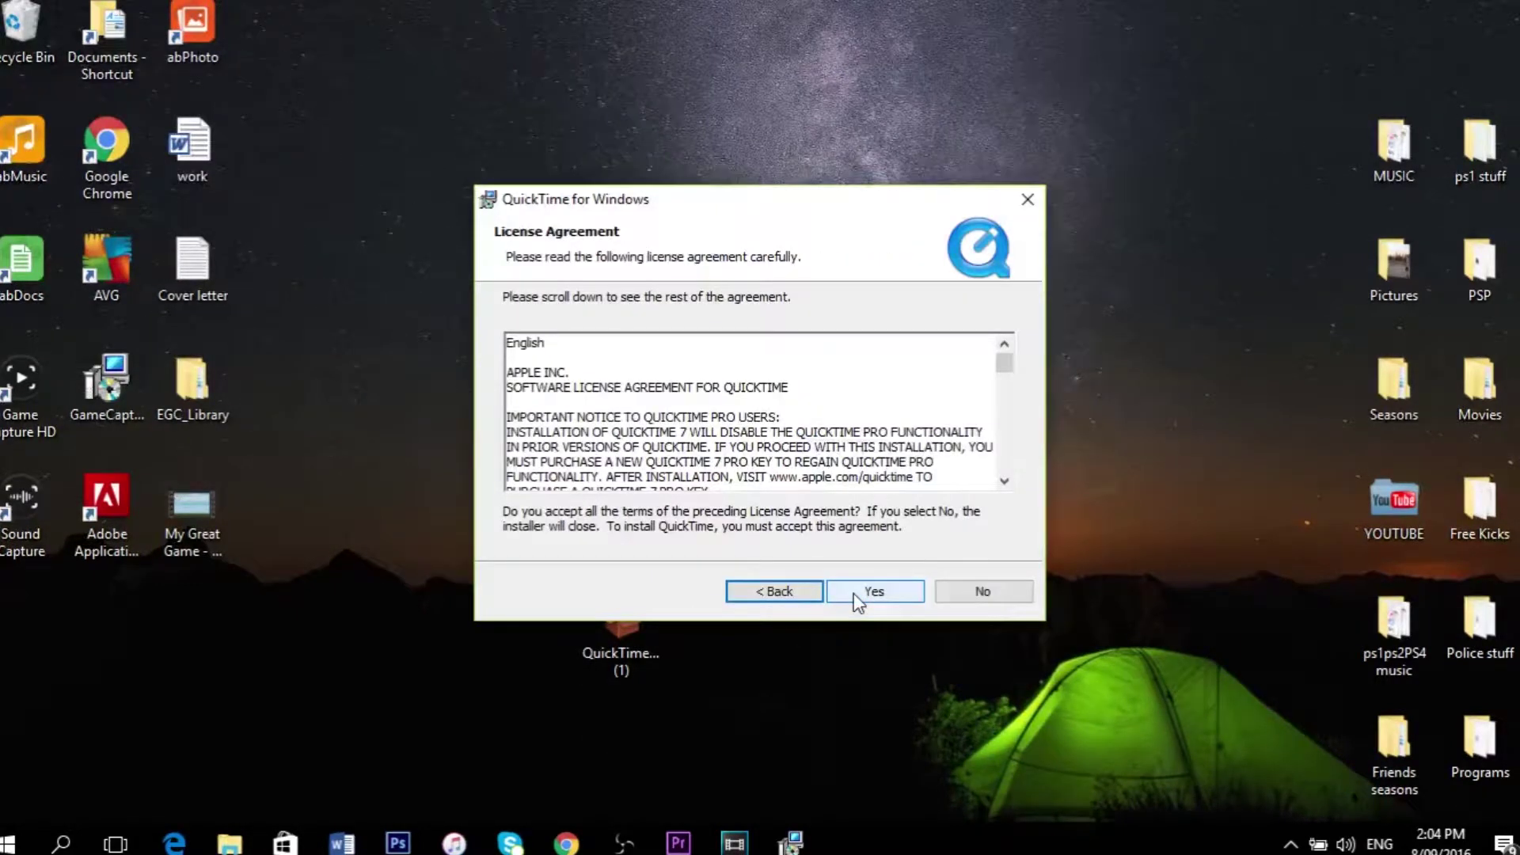
click(854, 593)
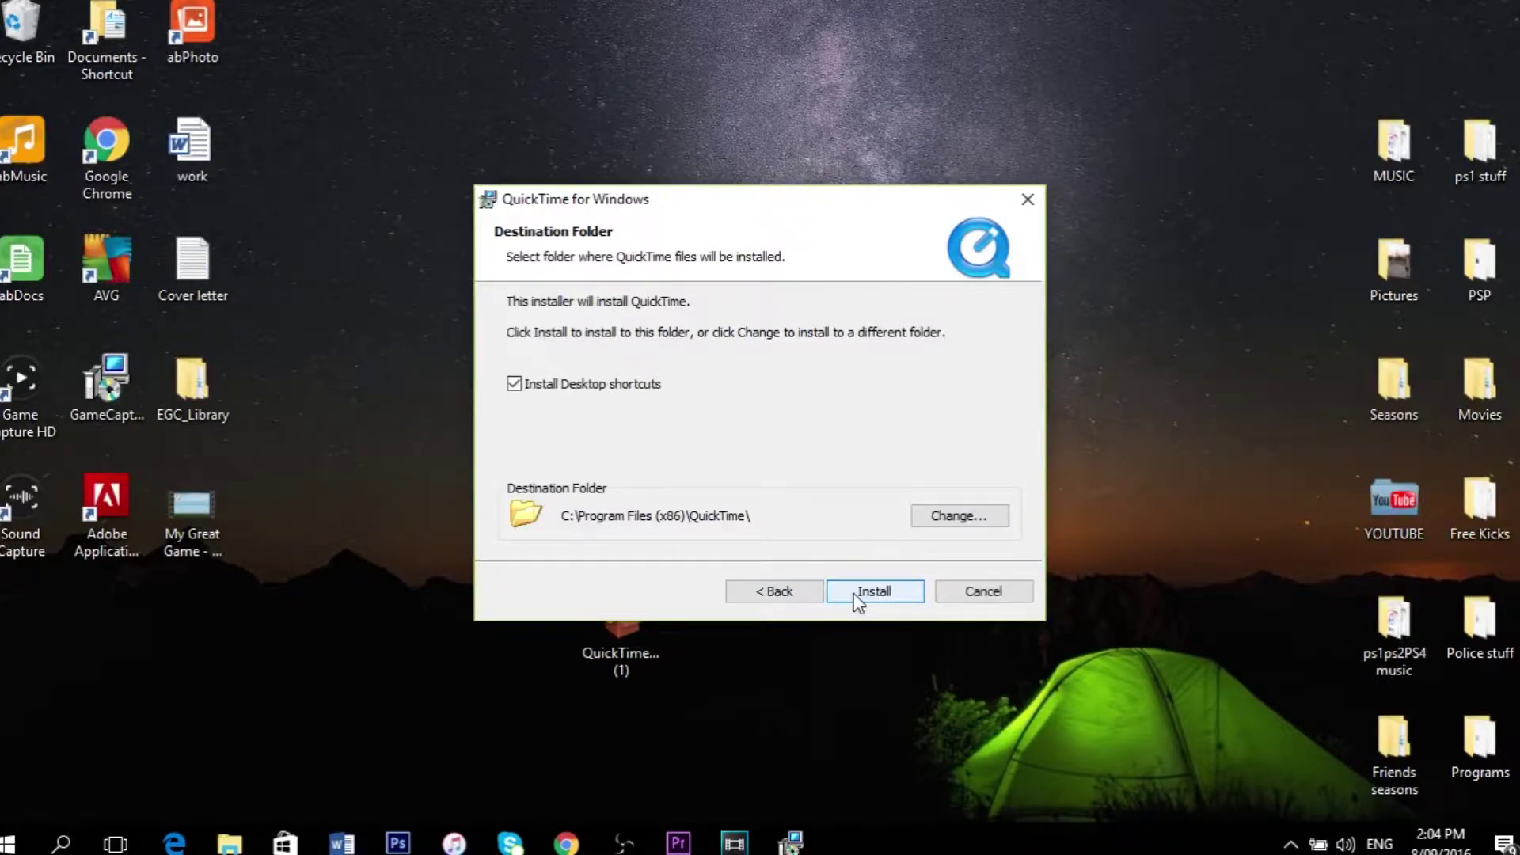
click(854, 593)
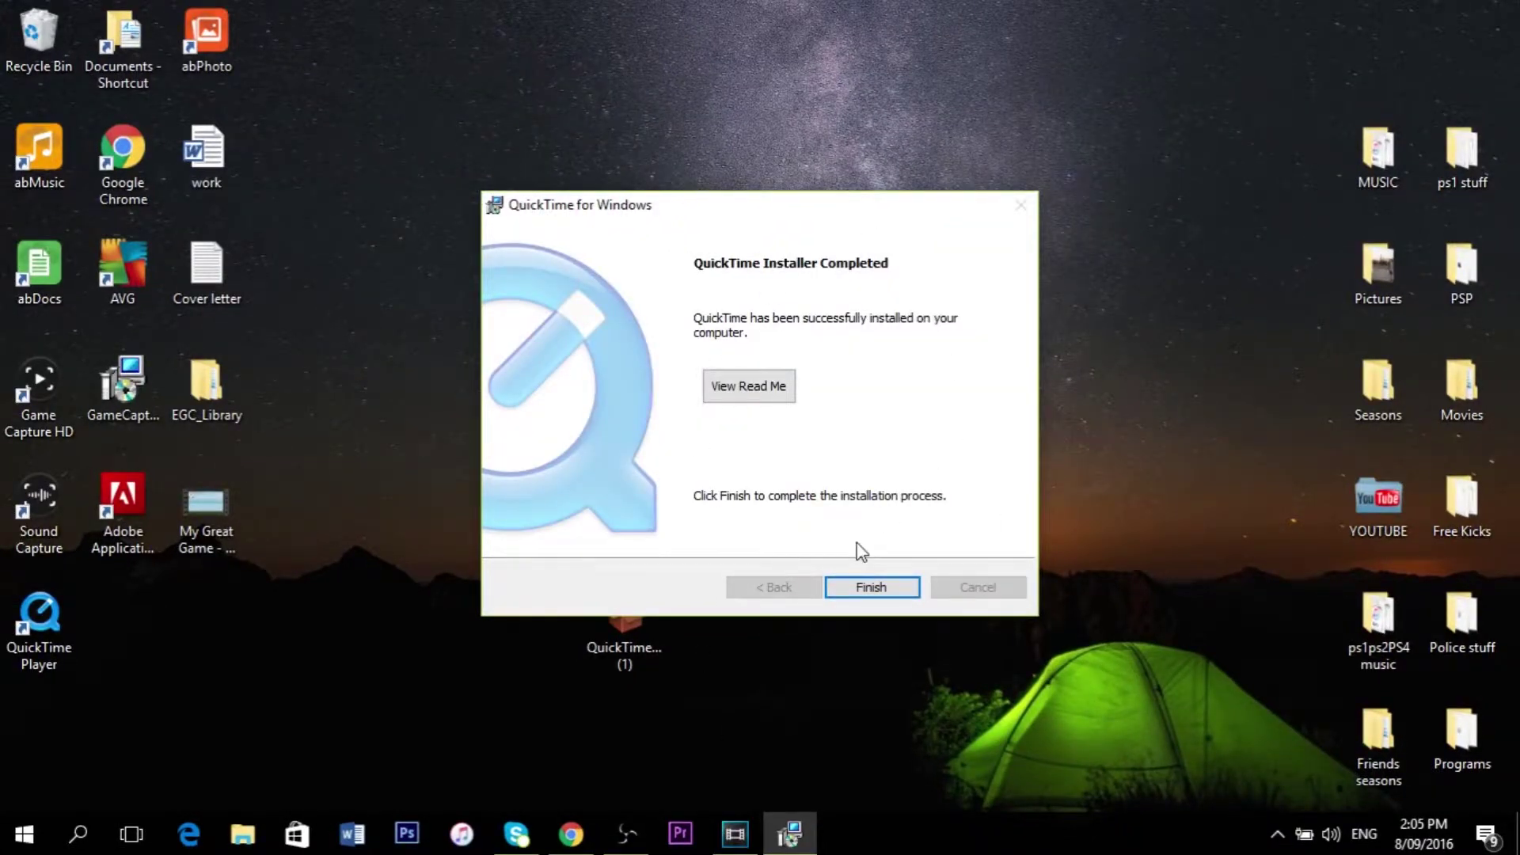
- Finish setup, decline QuickTime Pro, move the installer by the shortcut, and drag IMG_6617 into Vegas
click(873, 597)
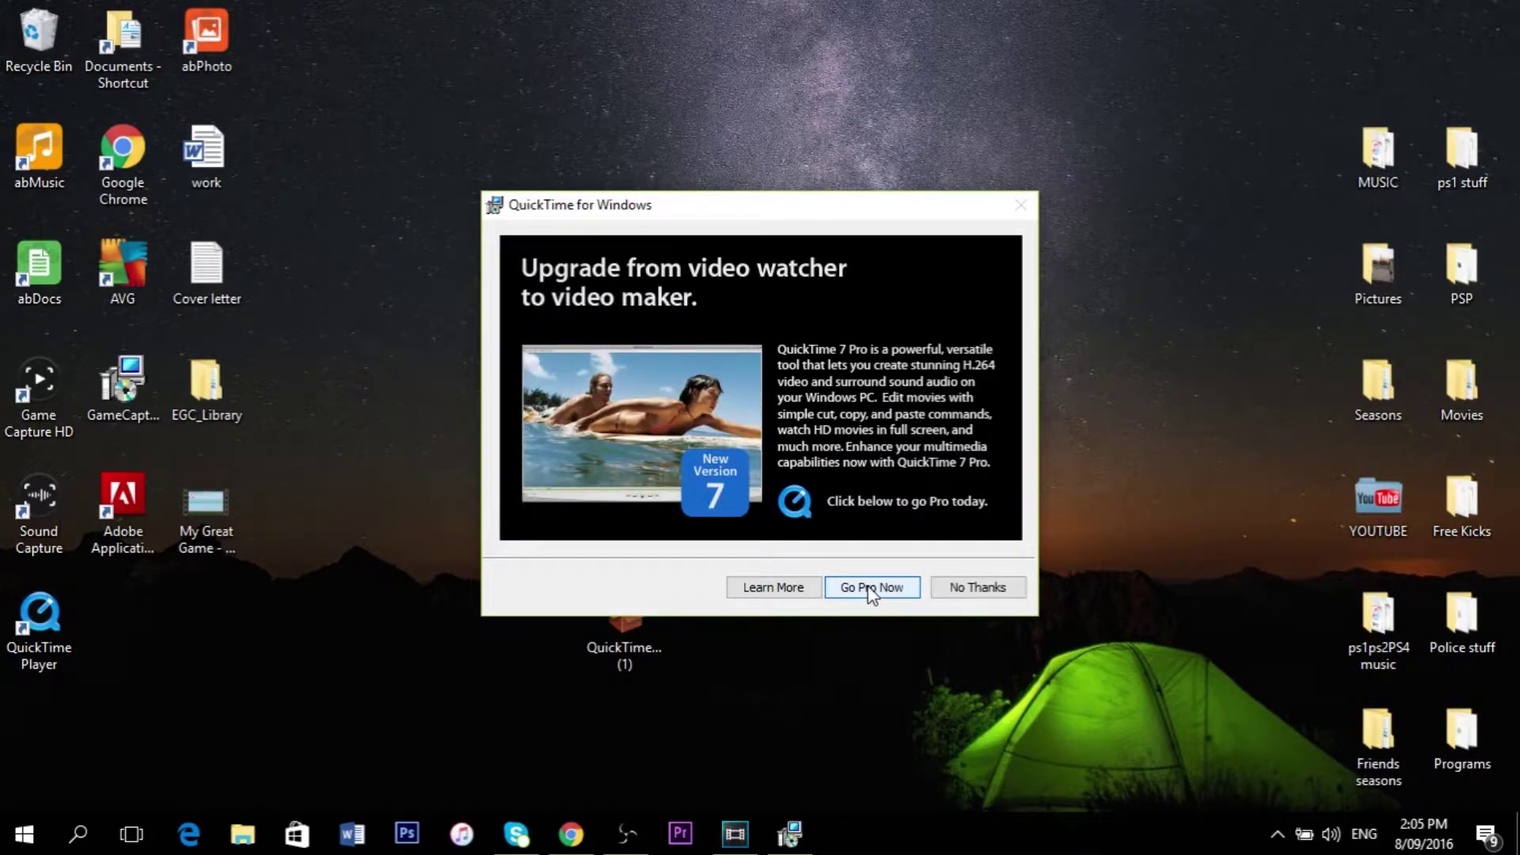
click(978, 588)
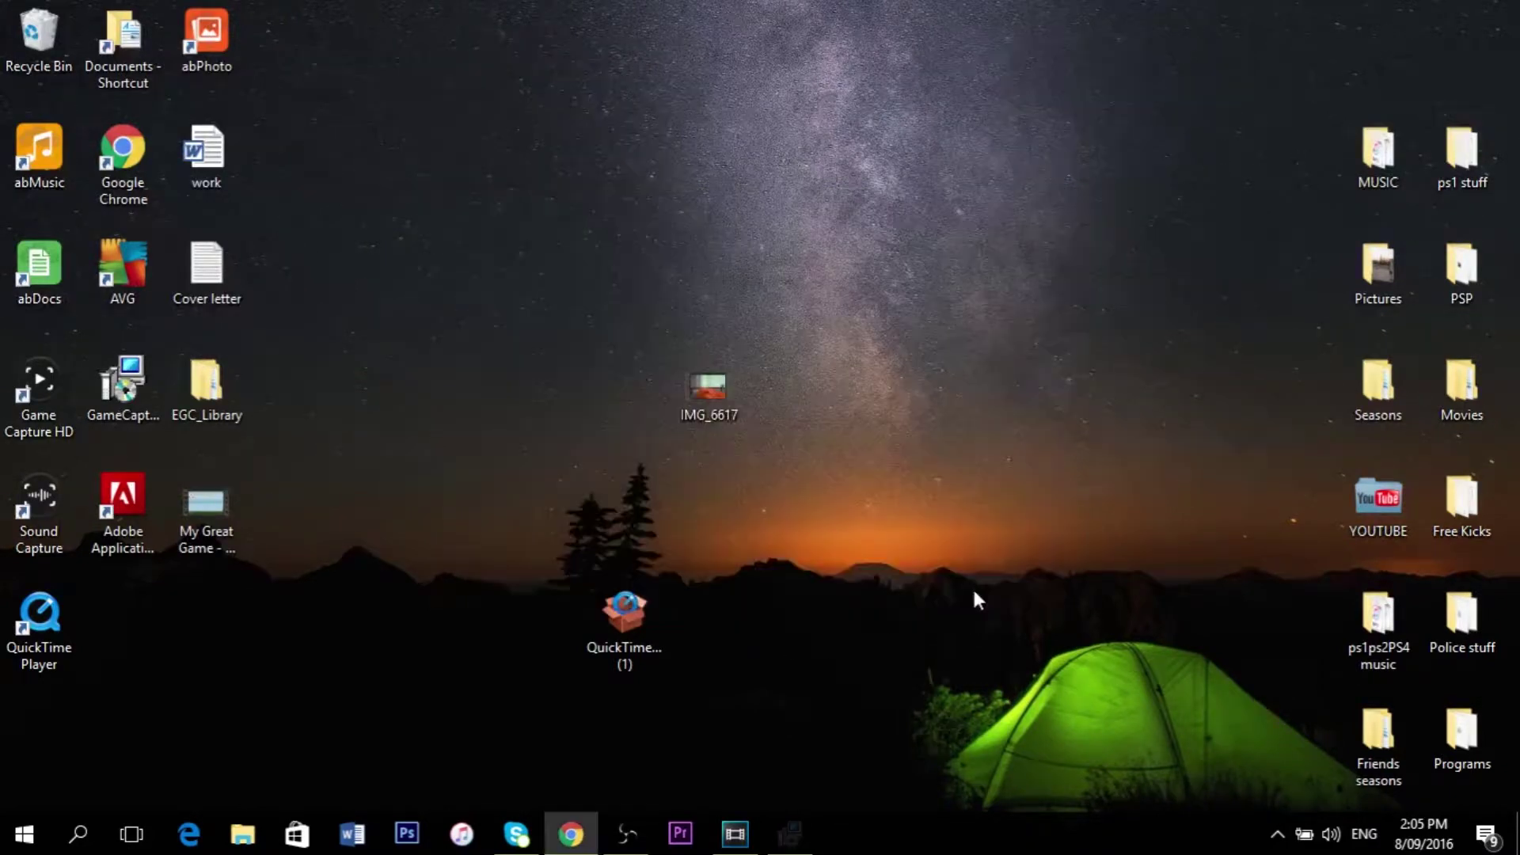
drag(253, 640, 159, 640)
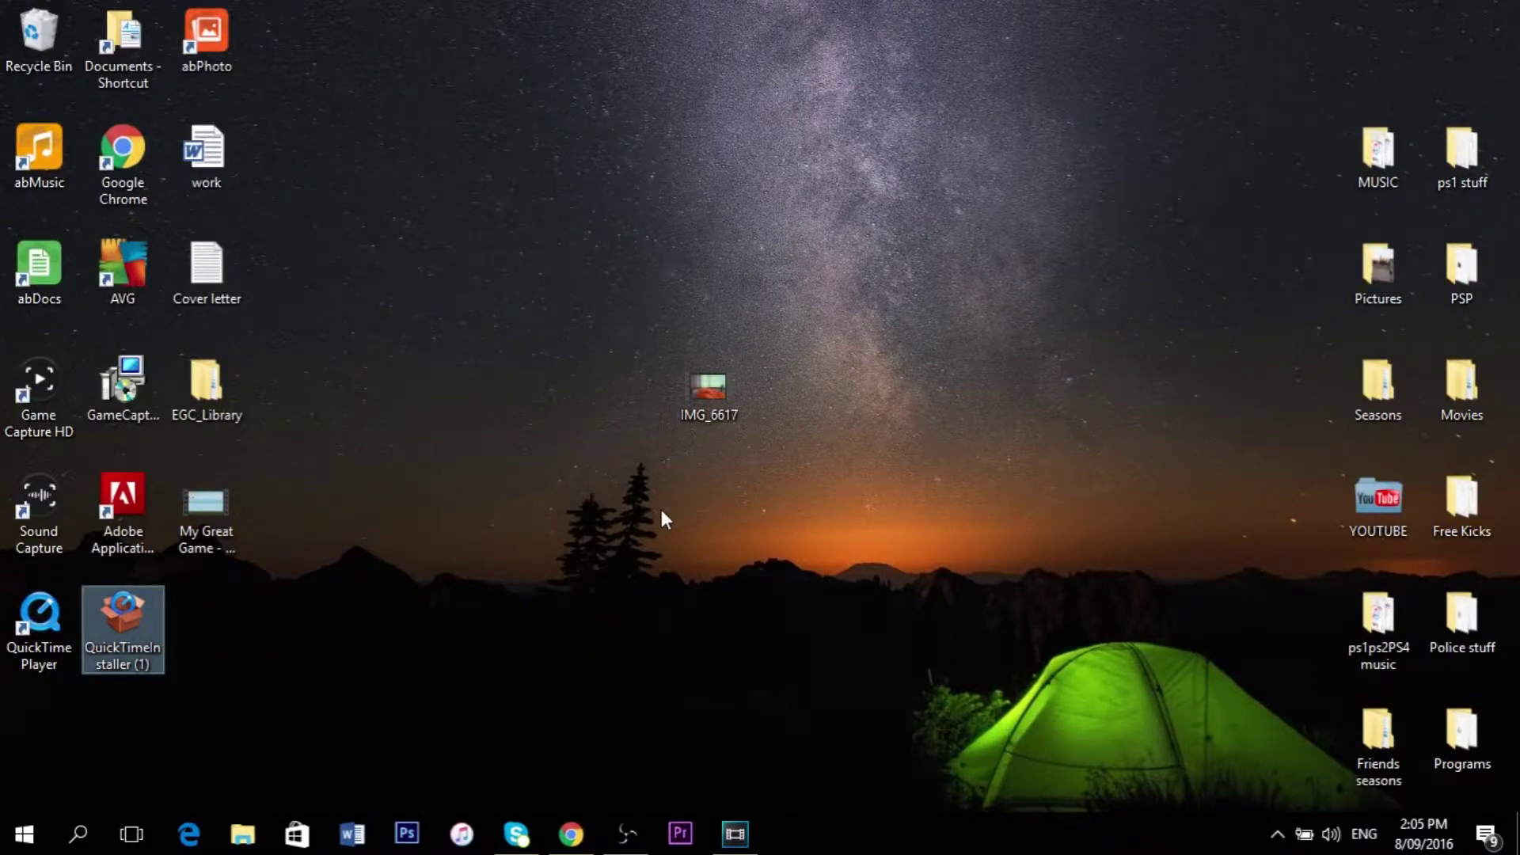
drag(711, 405, 721, 846)
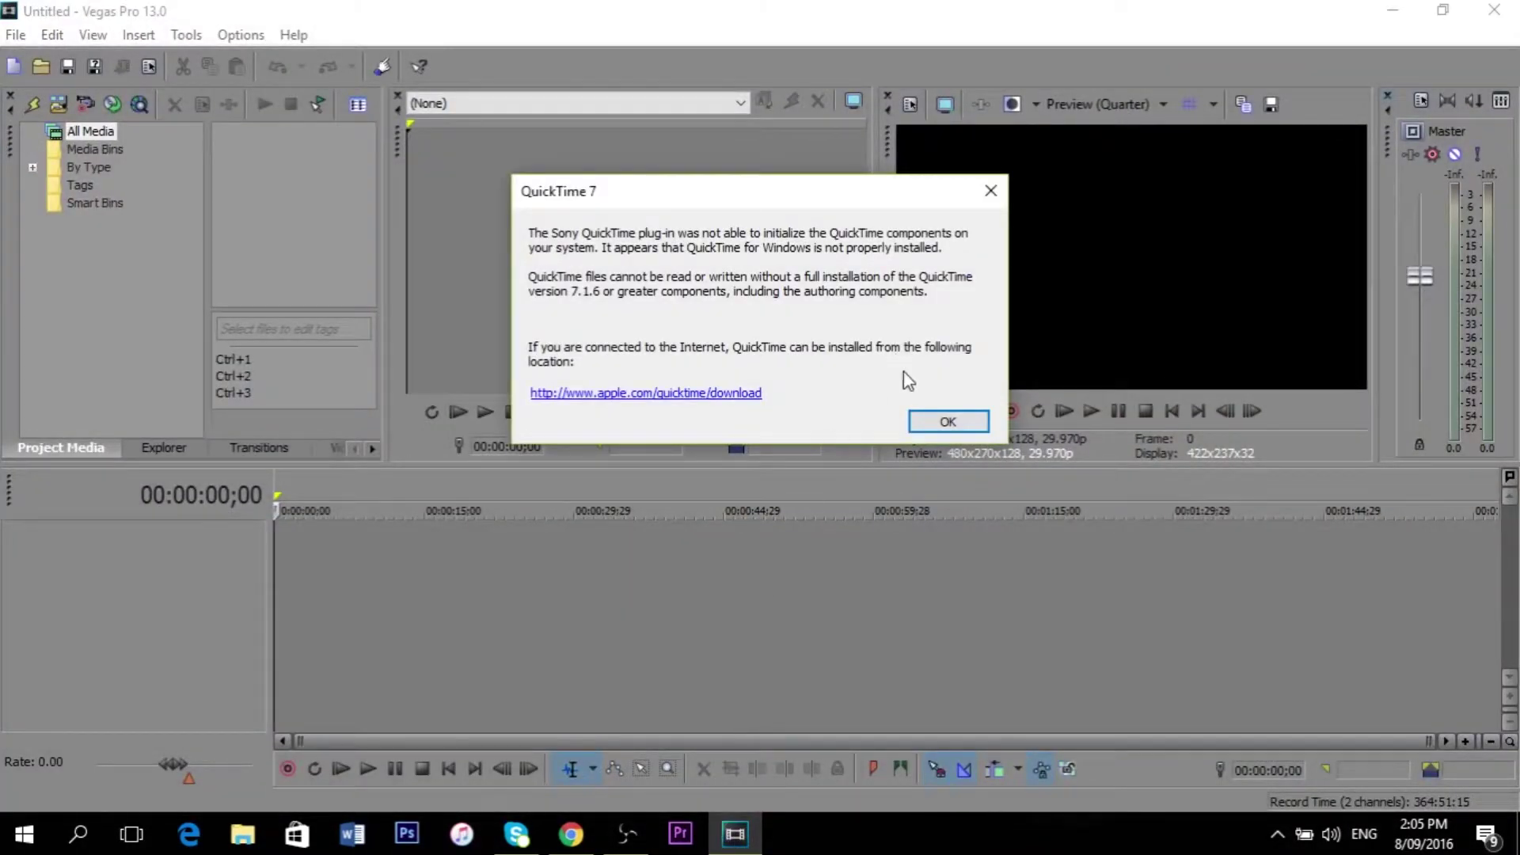
- Dismiss the repeated QuickTime 7 warning and close Vegas Pro 13.0
click(933, 422)
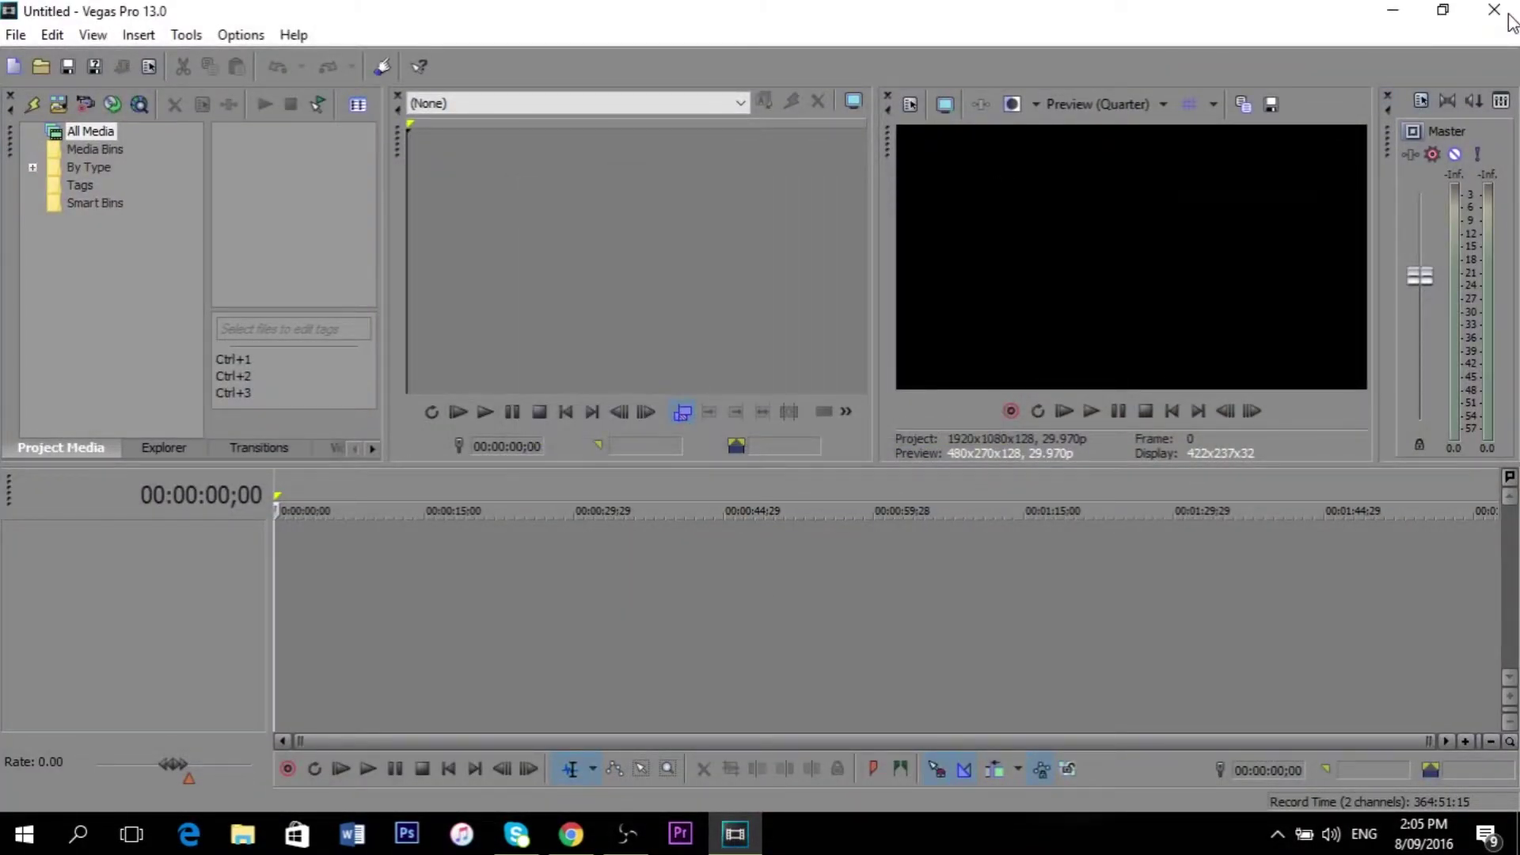
click(1509, 20)
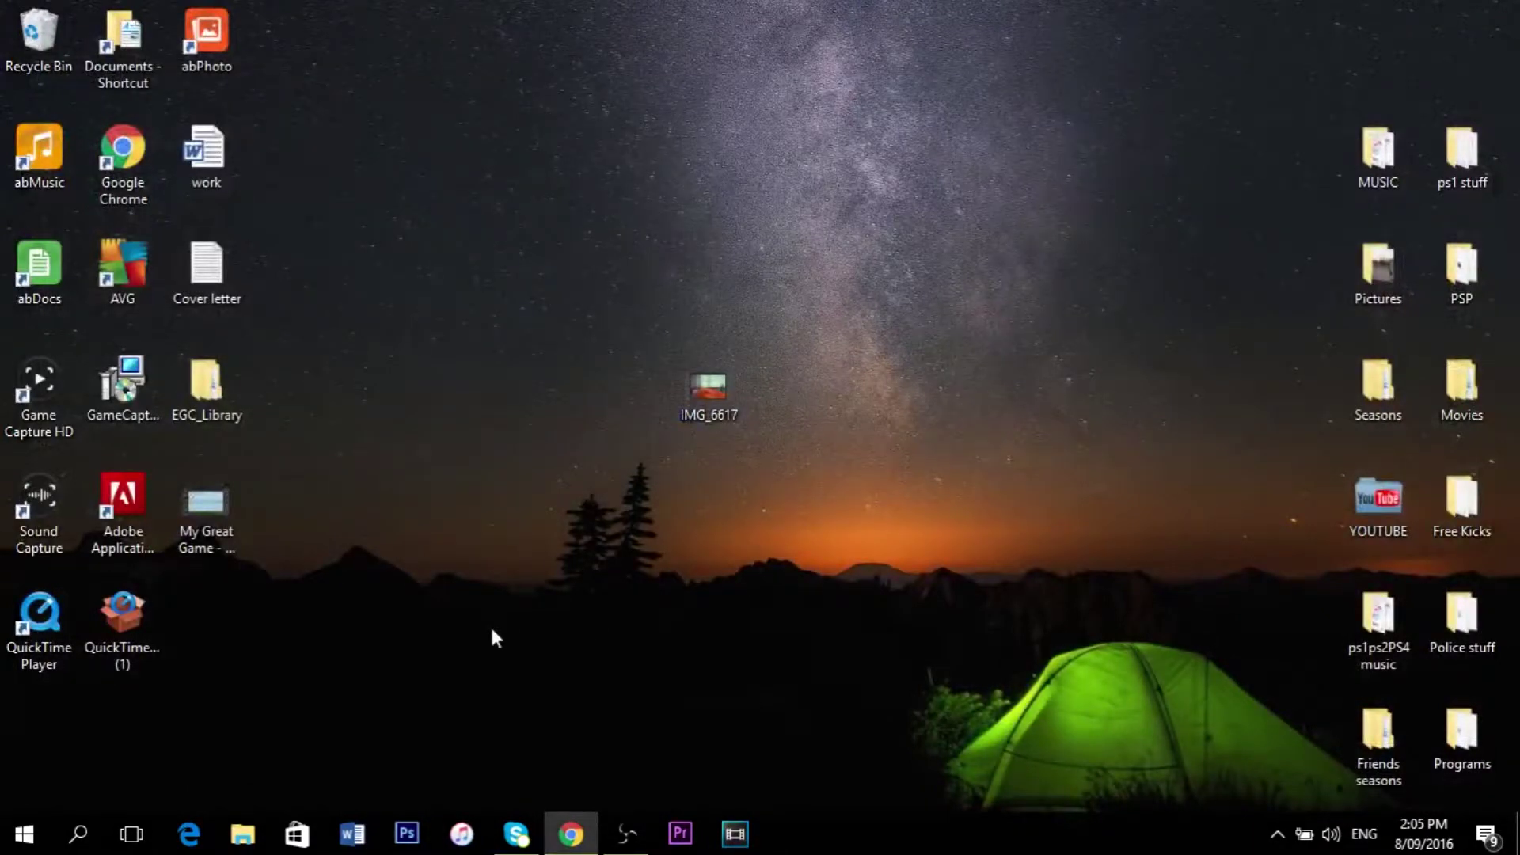
- Browse File Explorer to C:\Program Files\Sony\Vegas Pro 13.0
click(247, 838)
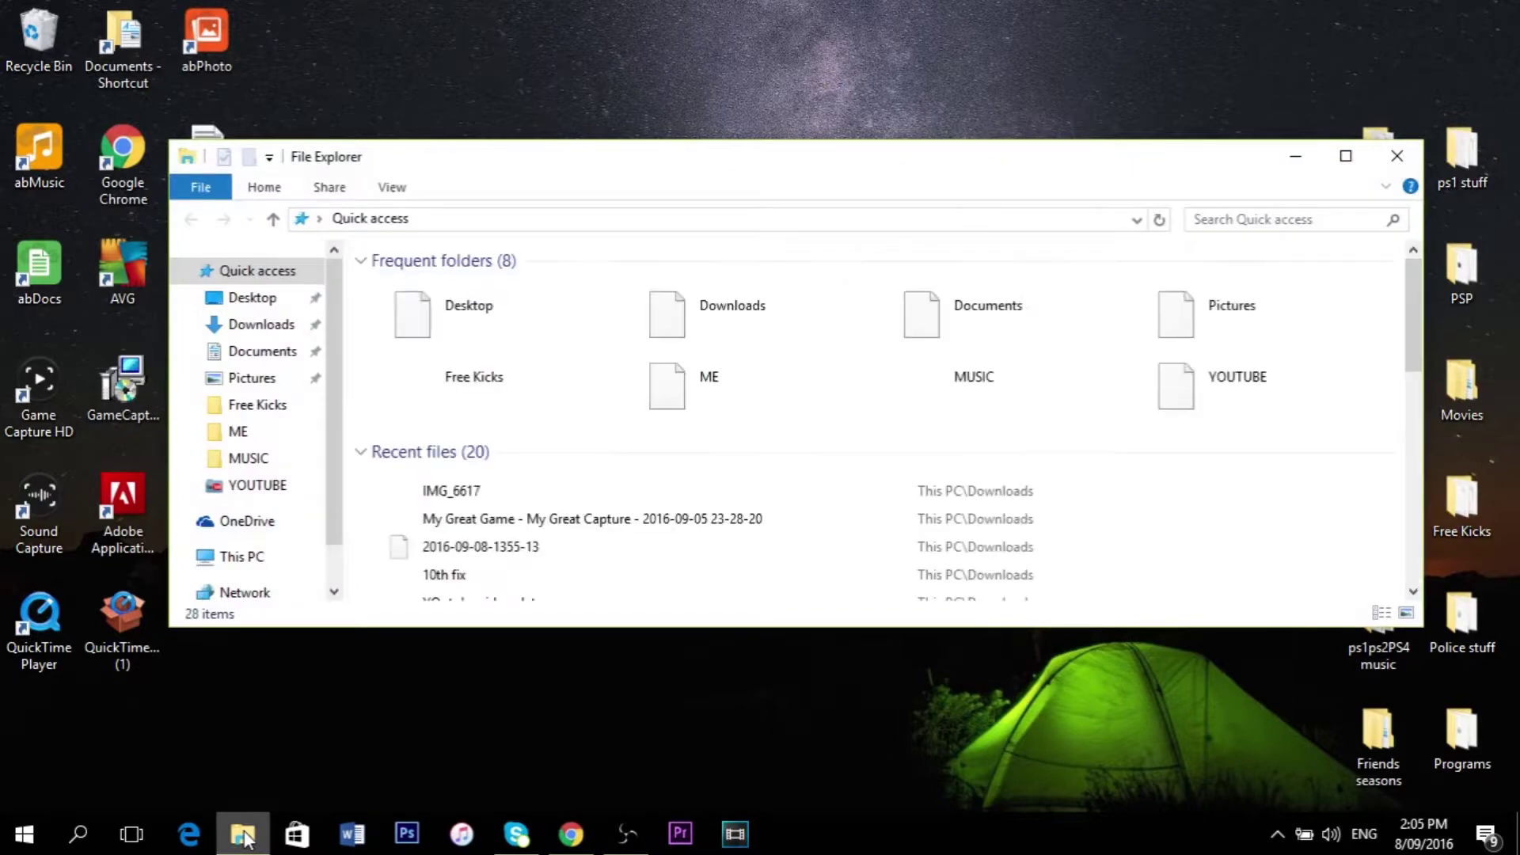
click(250, 559)
double_click(490, 459)
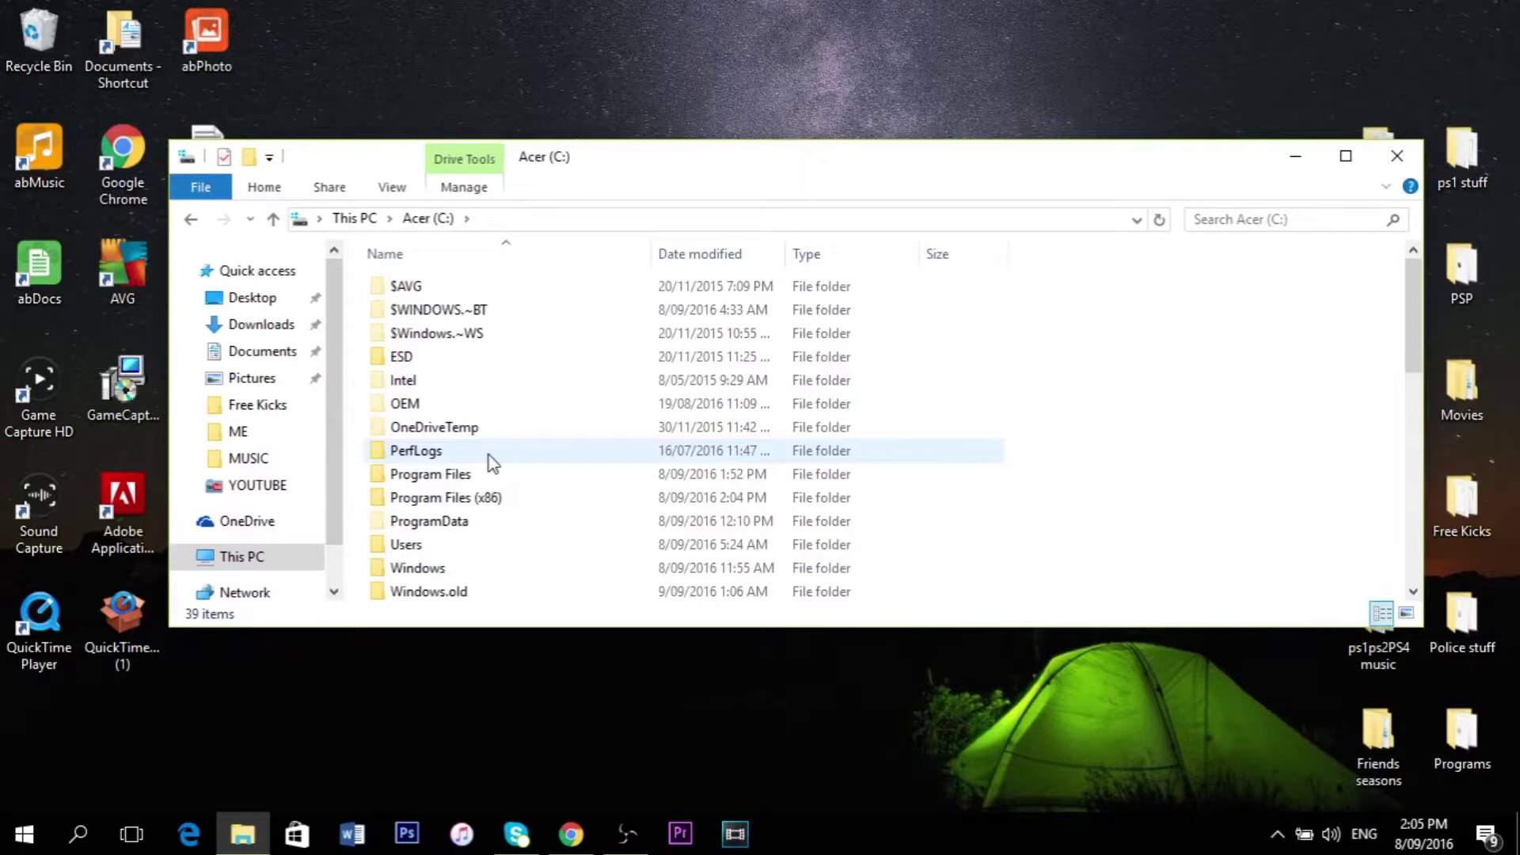
double_click(475, 486)
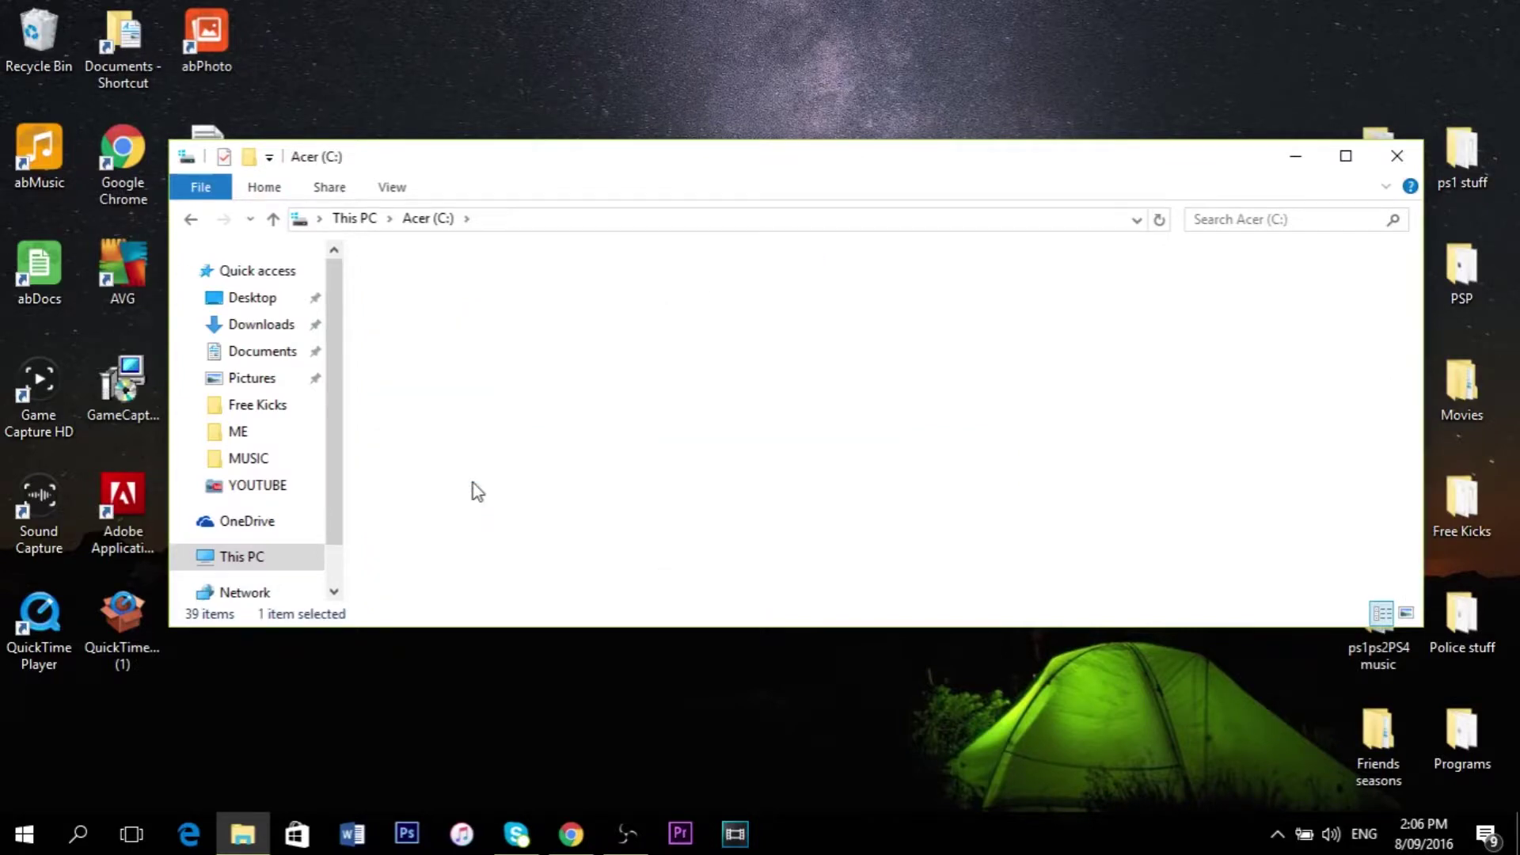
scroll(514, 400, down, 1)
scroll(514, 400, down, 2)
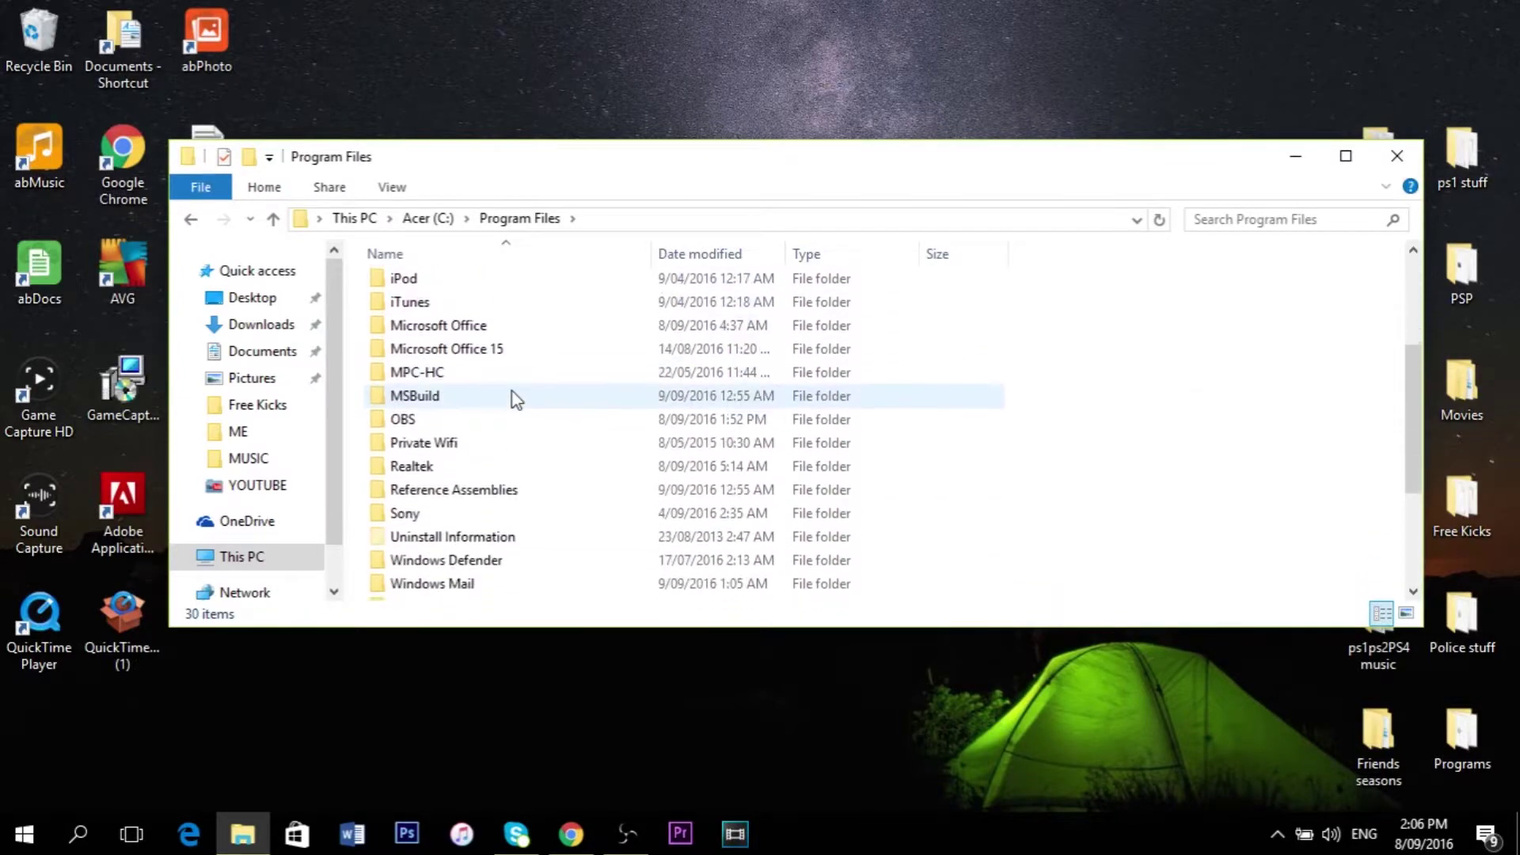
scroll(512, 396, down, 1)
double_click(432, 470)
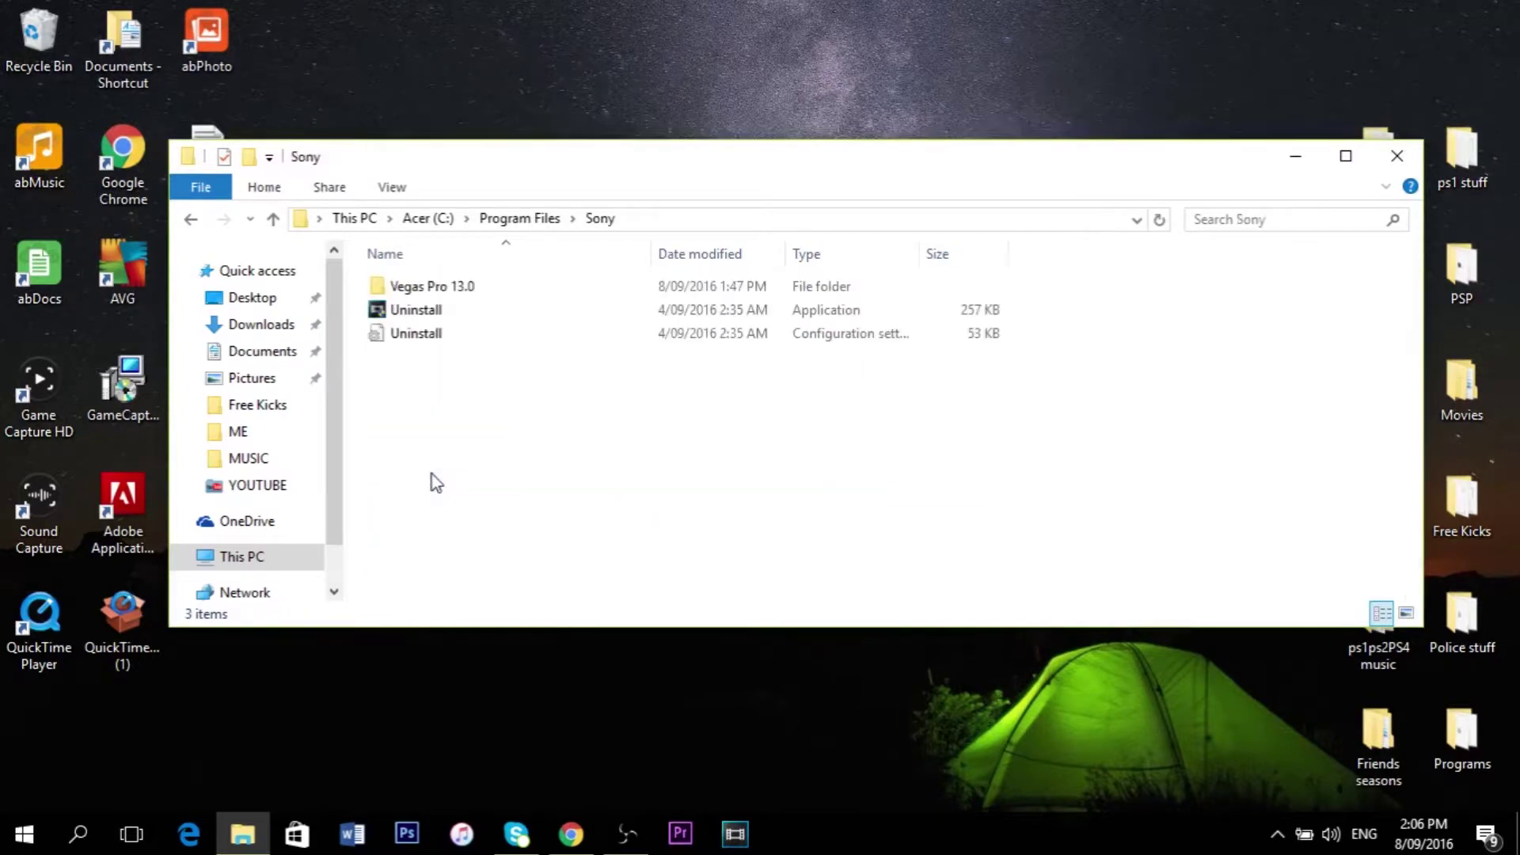
double_click(515, 294)
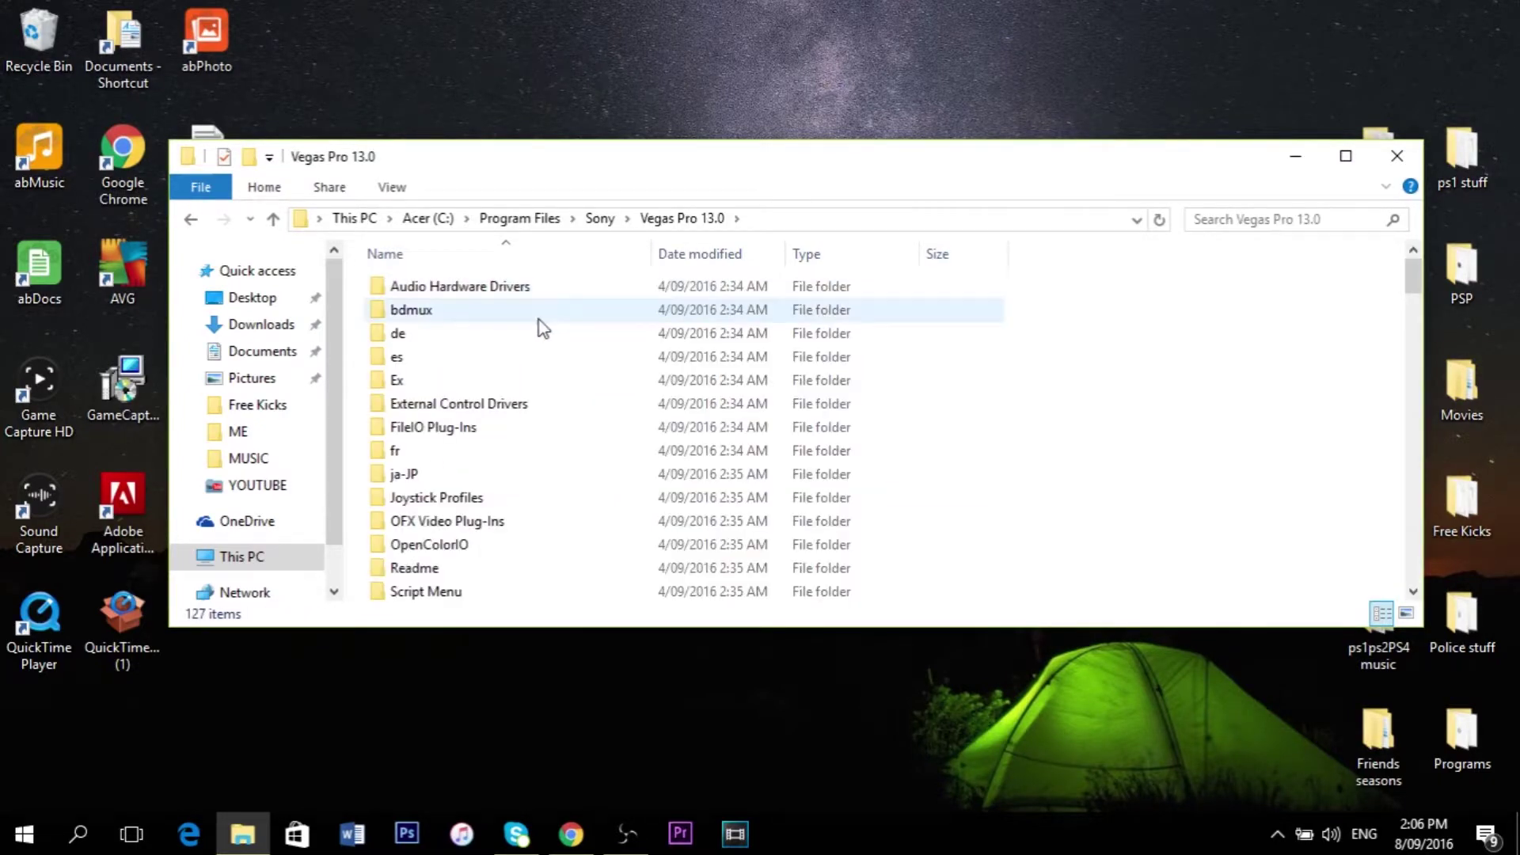
scroll(614, 435, down, 1)
scroll(613, 434, down, 4)
scroll(615, 437, down, 4)
scroll(614, 437, down, 3)
scroll(613, 437, down, 5)
scroll(614, 437, up, 3)
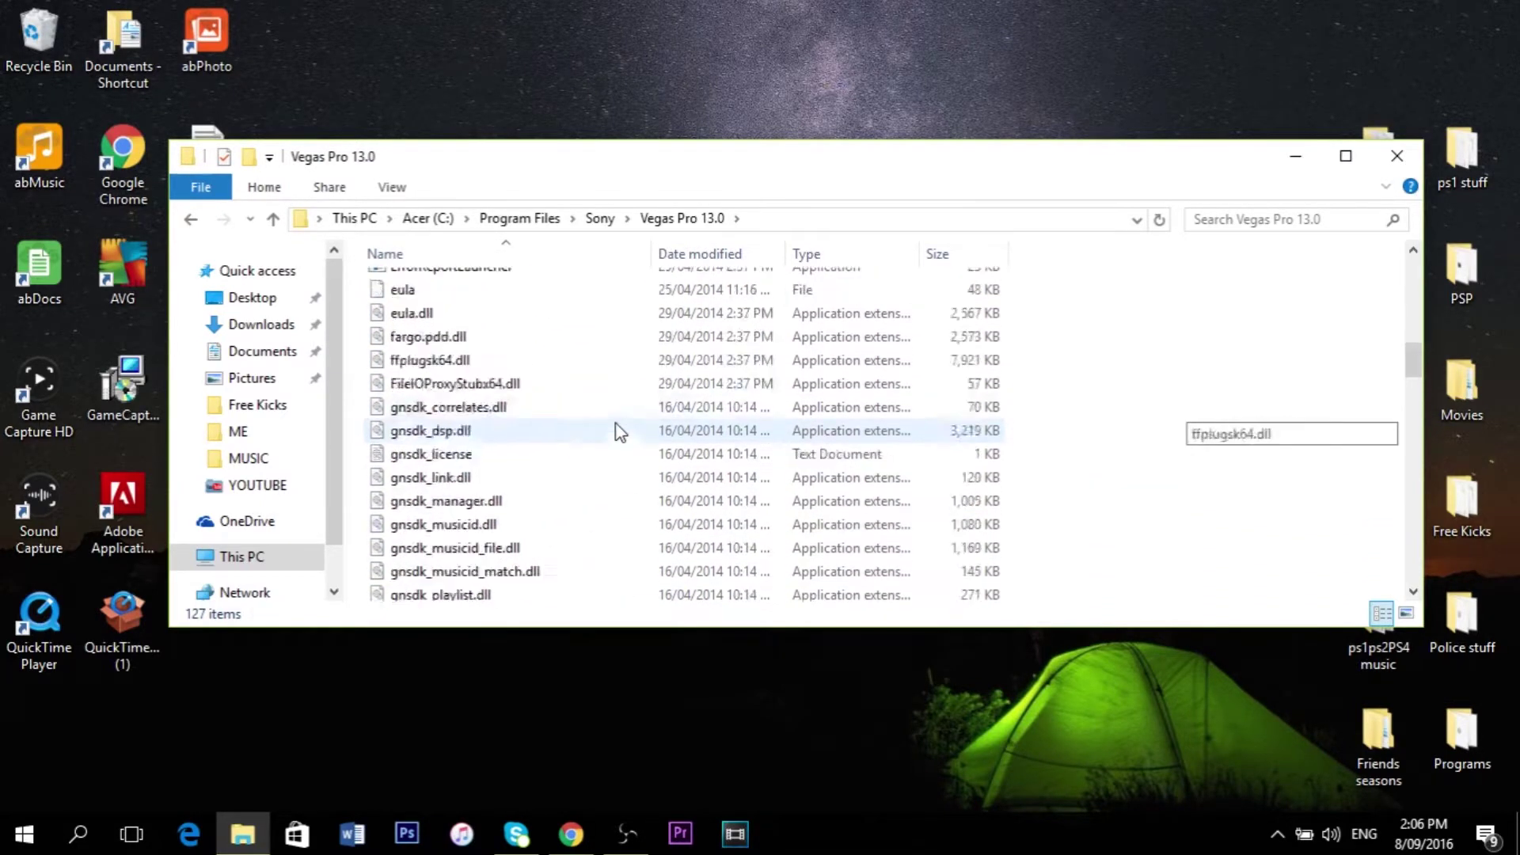
scroll(617, 433, up, 8)
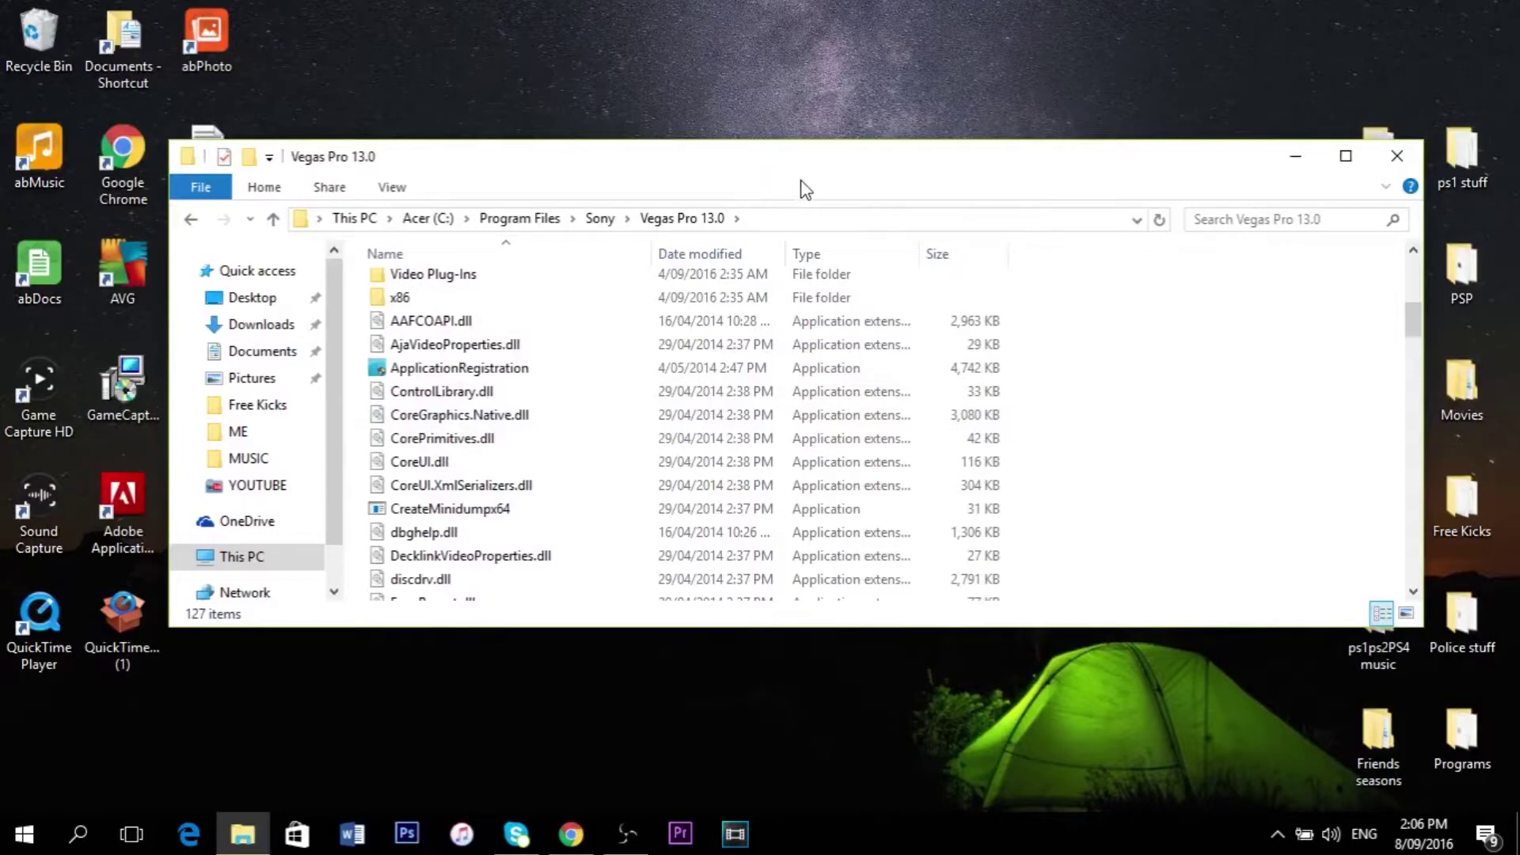
scroll(478, 401, down, 1)
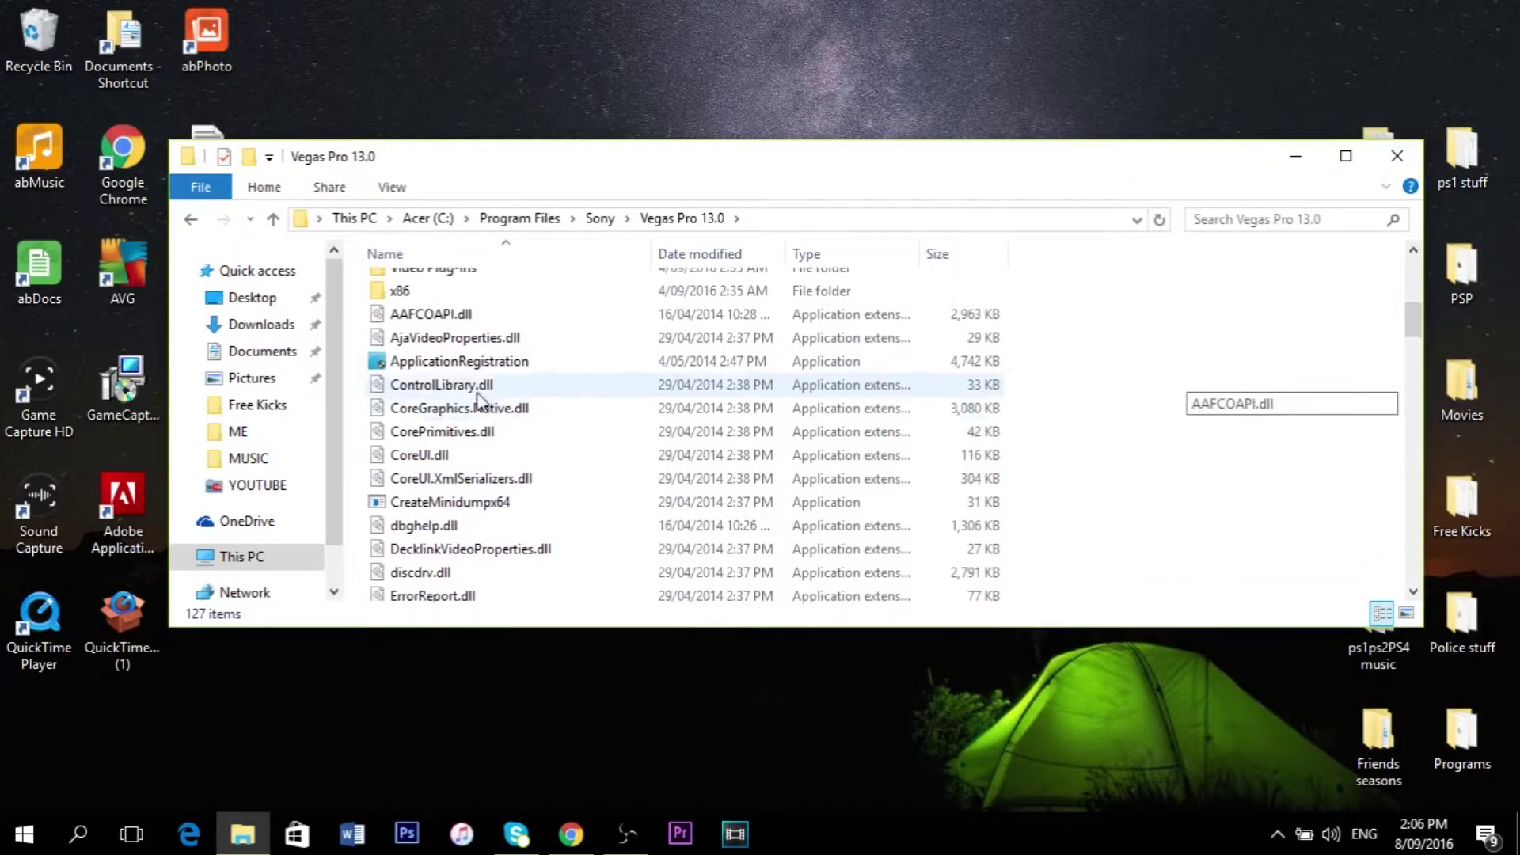
scroll(479, 399, up, 2)
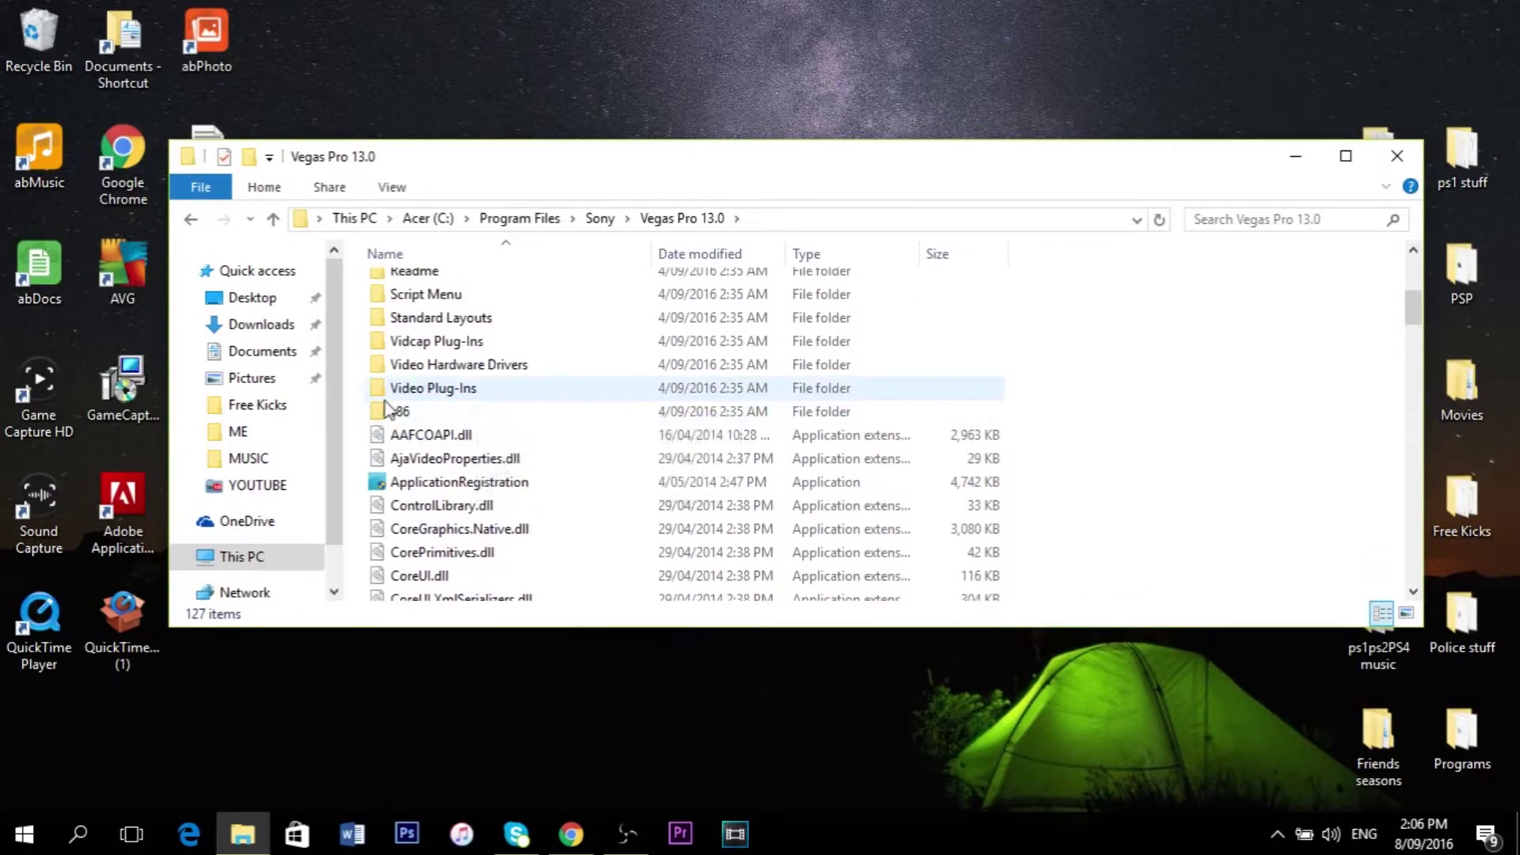
scroll(393, 526, down, 3)
scroll(393, 526, down, 2)
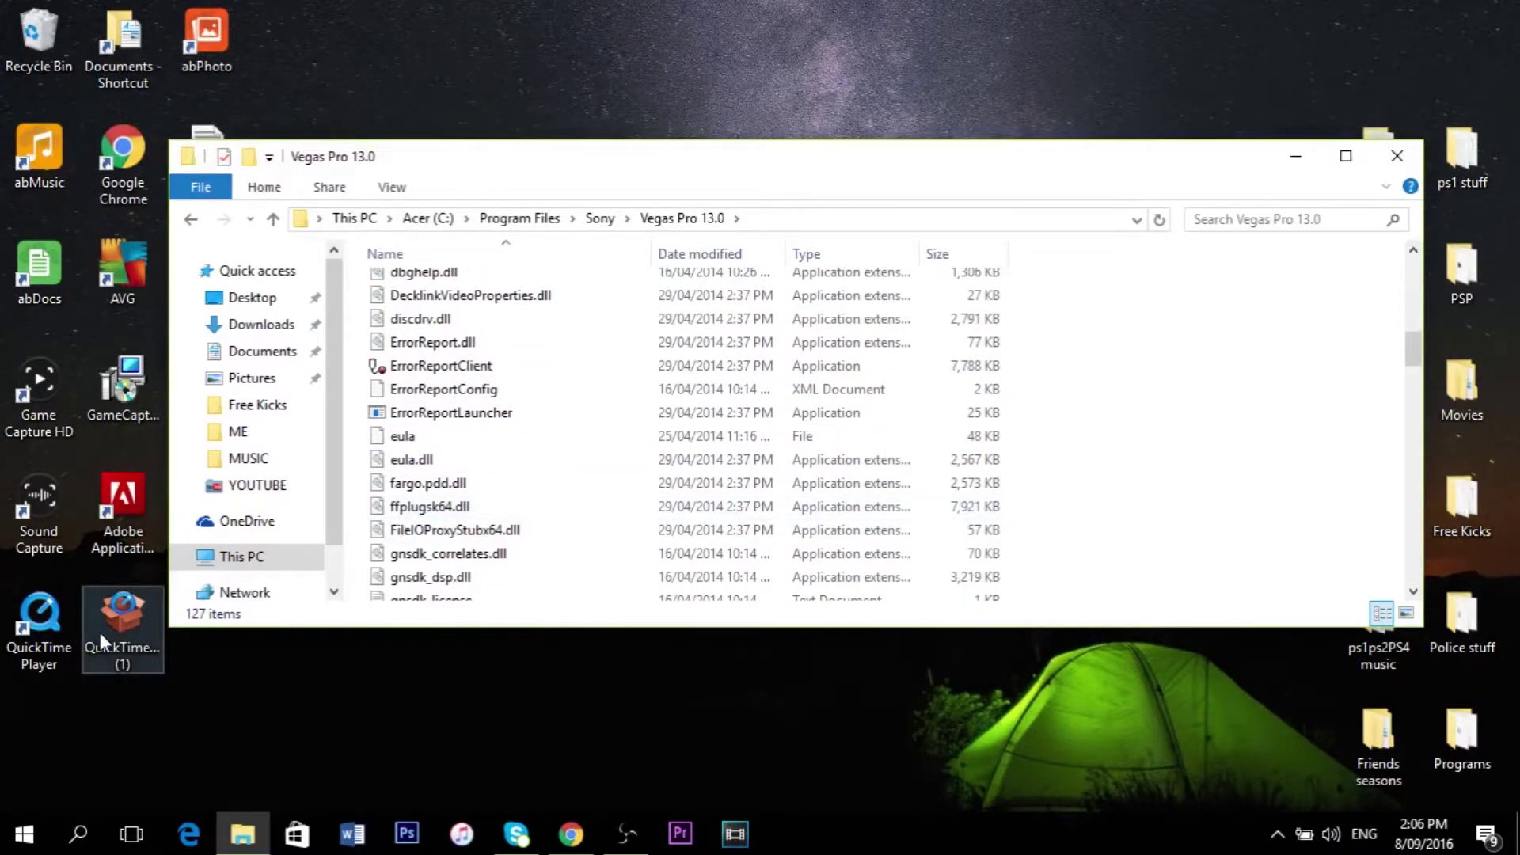
- Move the QuickTime Player shortcut into Vegas Pro 13.0 with admin permission, then close the window
mouse_move(61, 619)
mouse_down()
mouse_move(449, 646)
mouse_move(565, 511)
mouse_up()
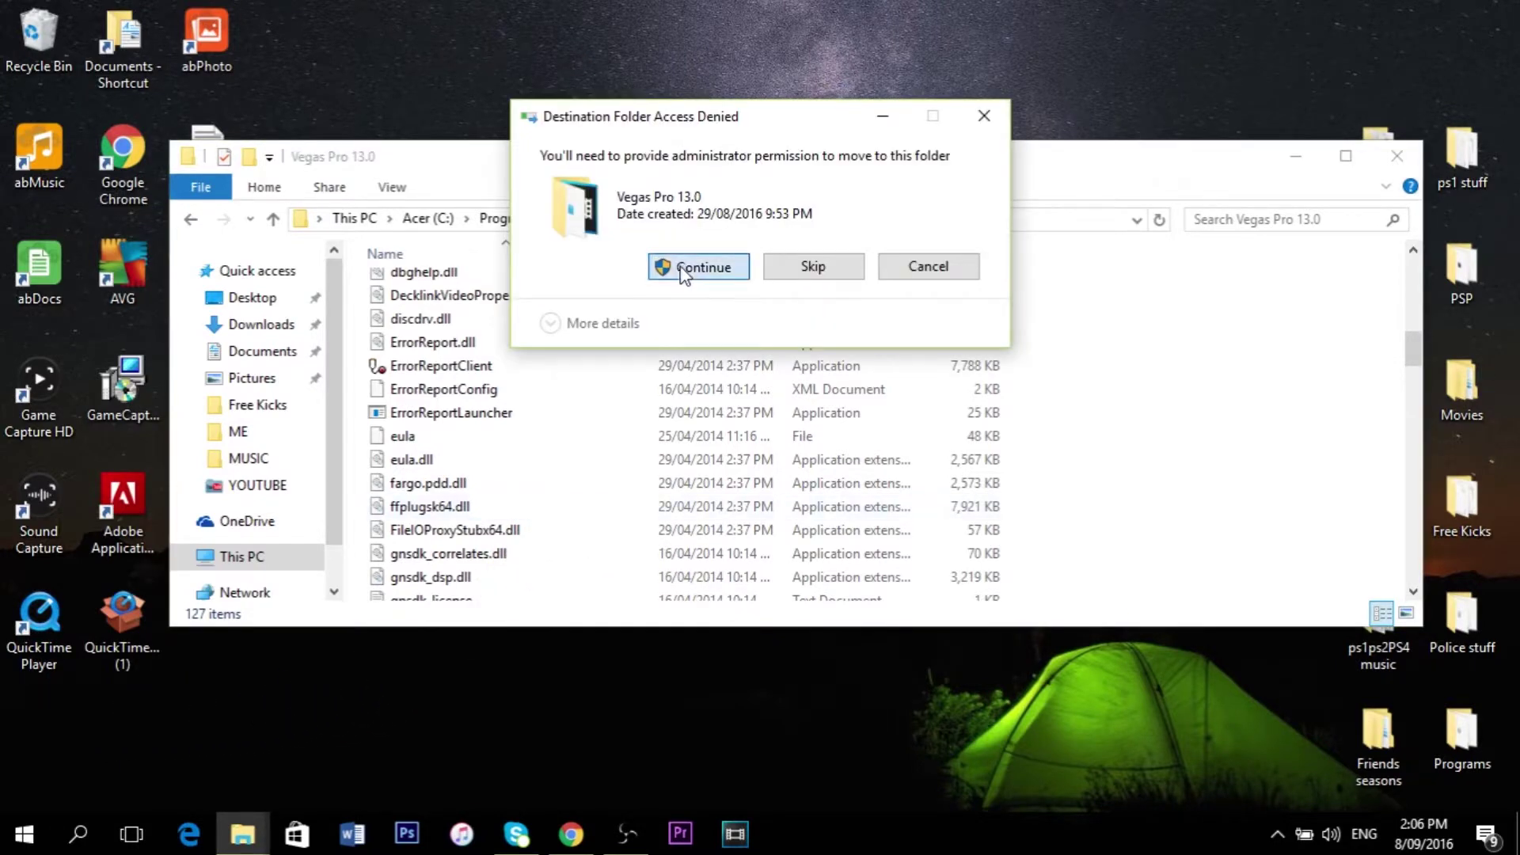
click(698, 267)
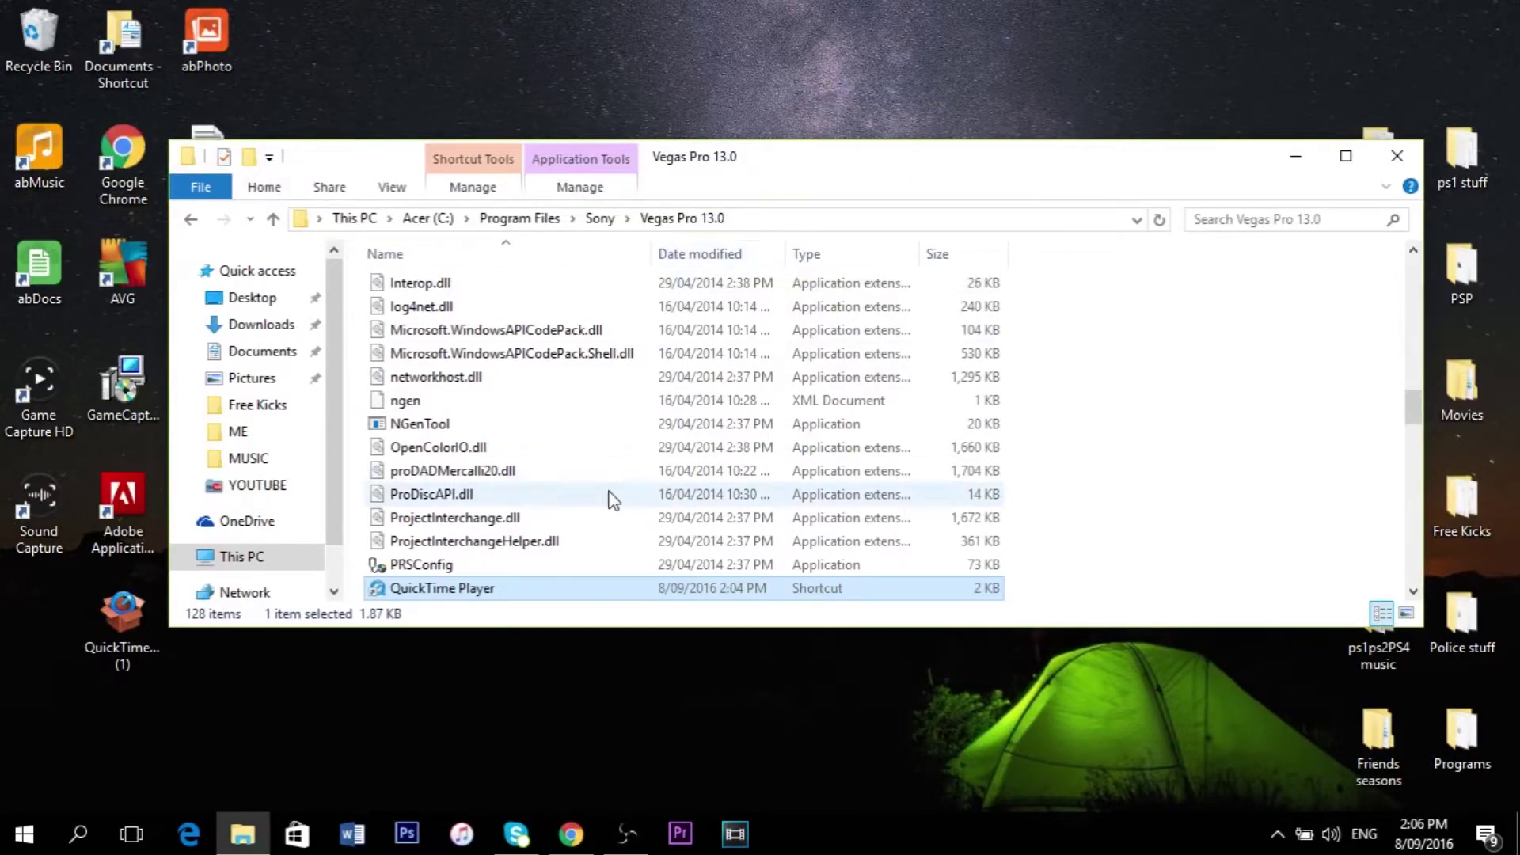
scroll(610, 498, down, 1)
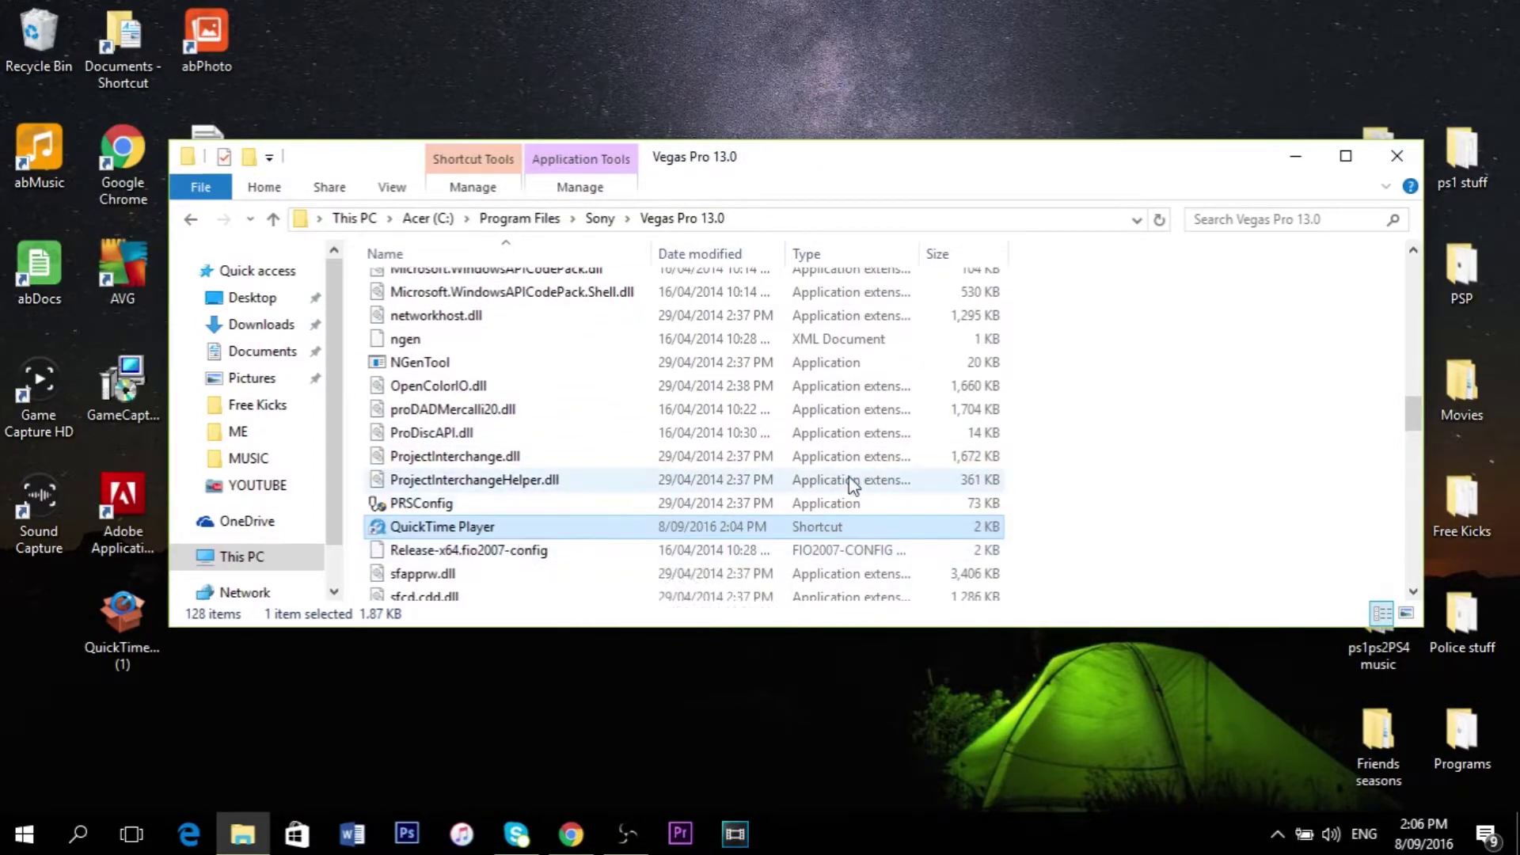
click(1397, 163)
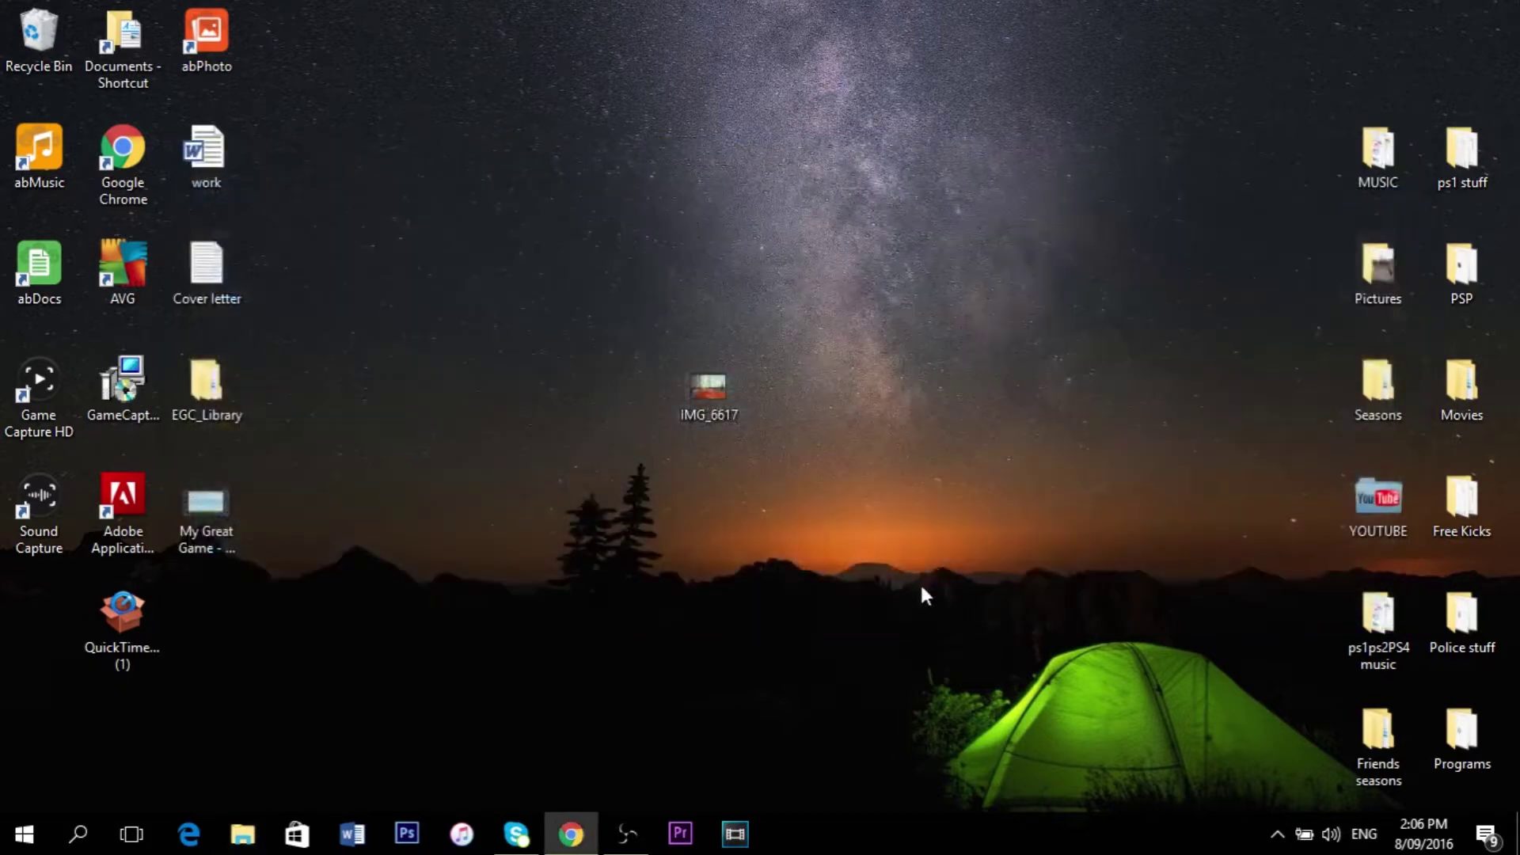
- Launch Vegas Pro 13.0 (64-bit) from the taskbar icon's jump list
right_click(742, 842)
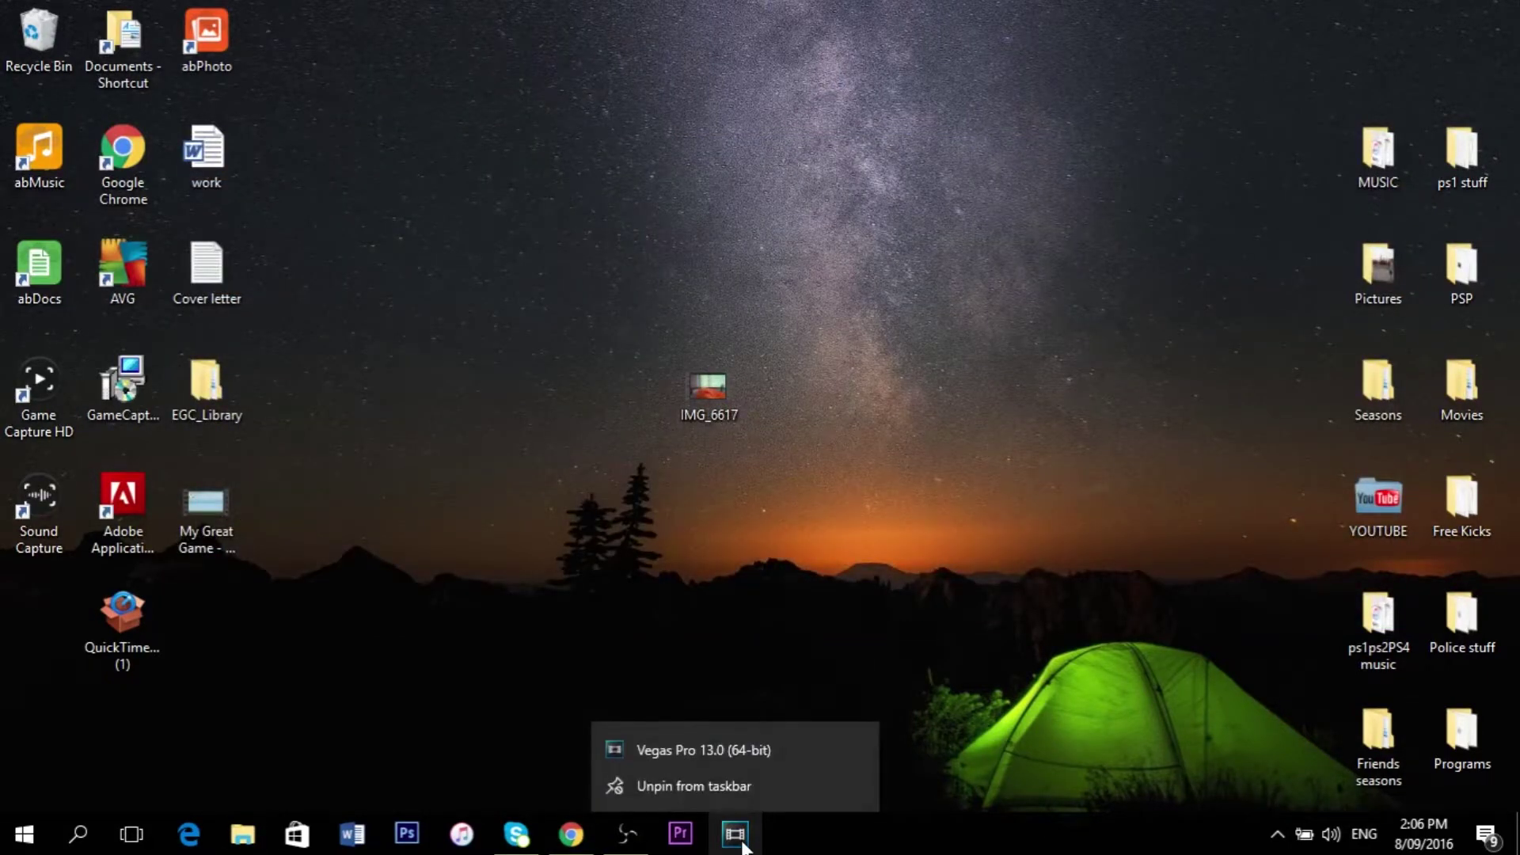
click(845, 654)
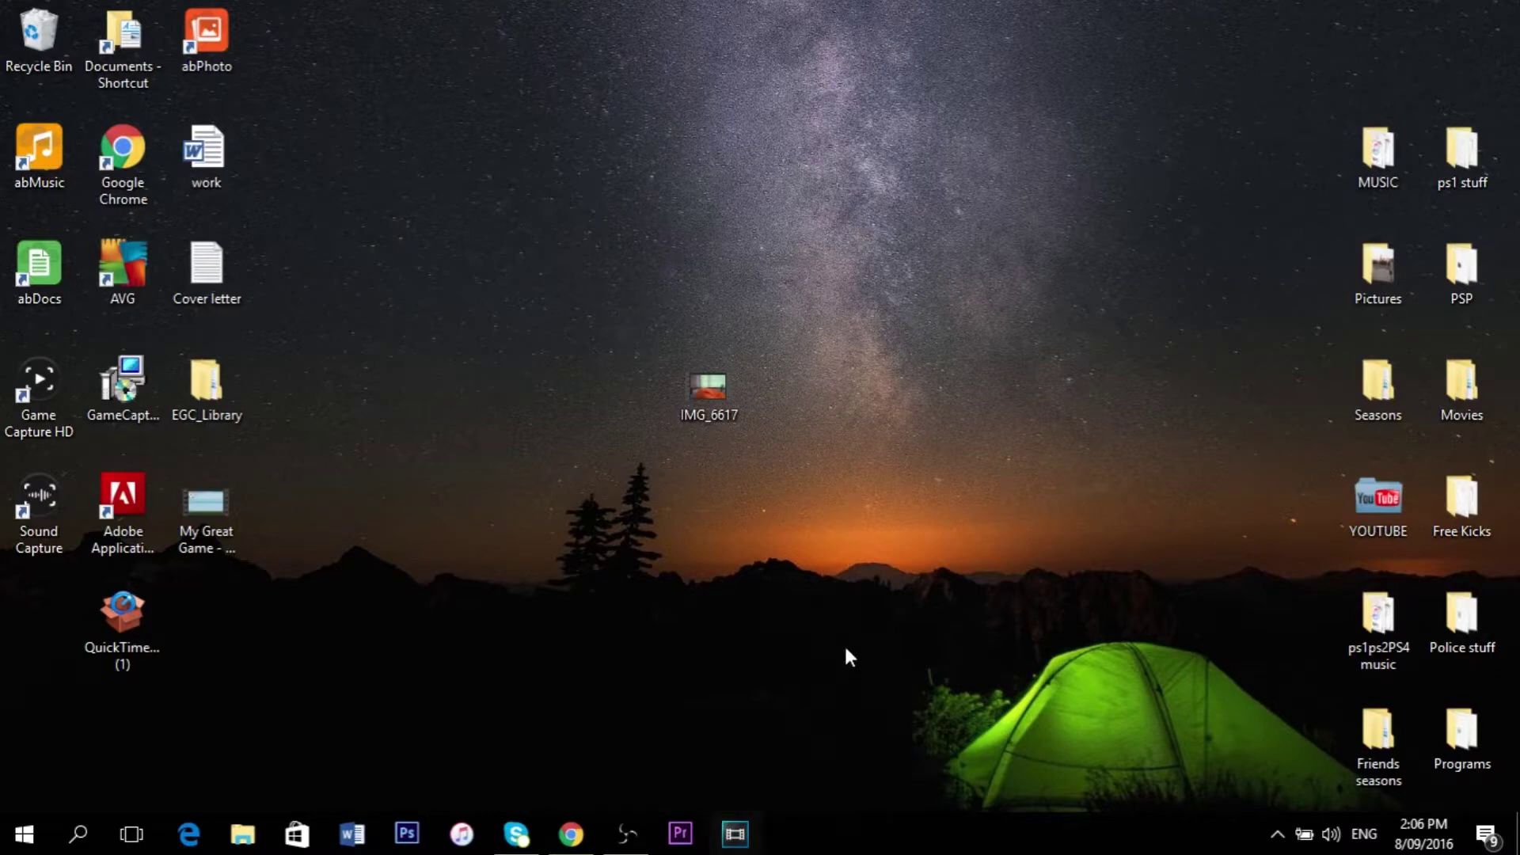
right_click(737, 839)
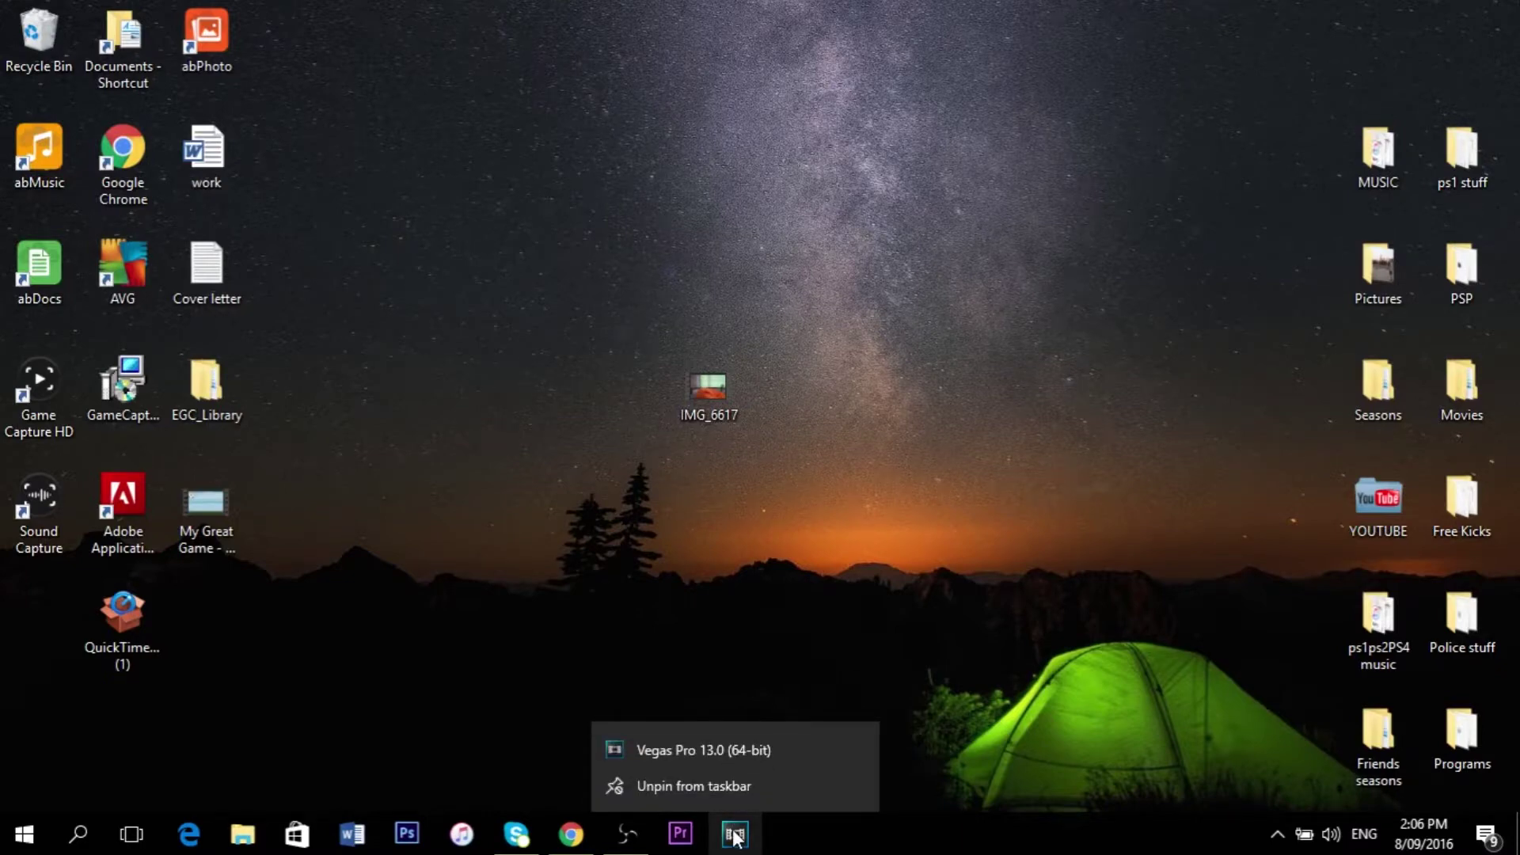
click(704, 751)
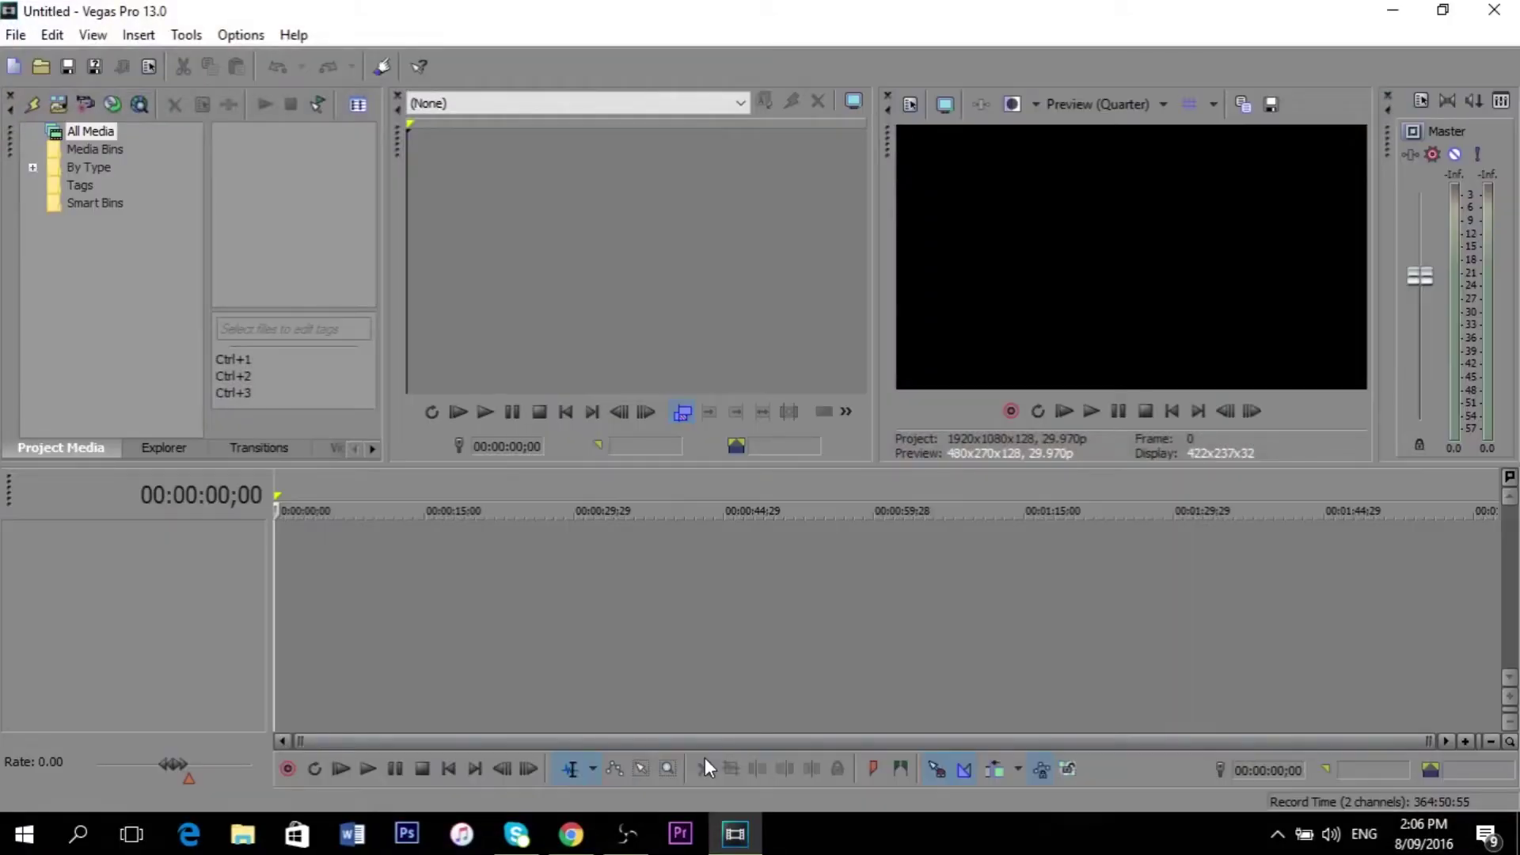
- Import IMG_6617 from the Desktop through File > Import > Media
click(17, 34)
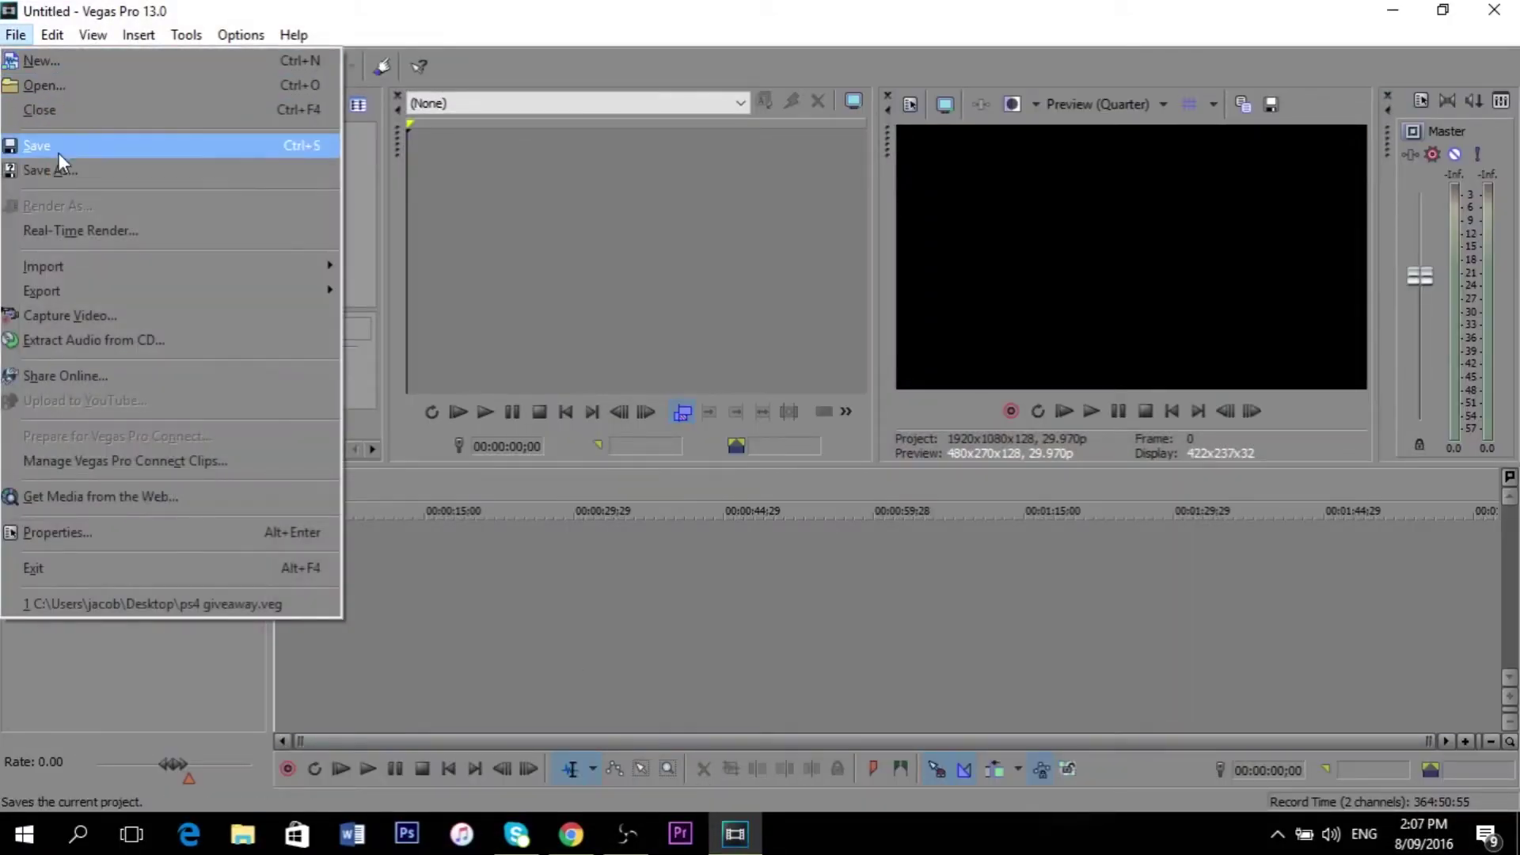
mouse_move(43, 266)
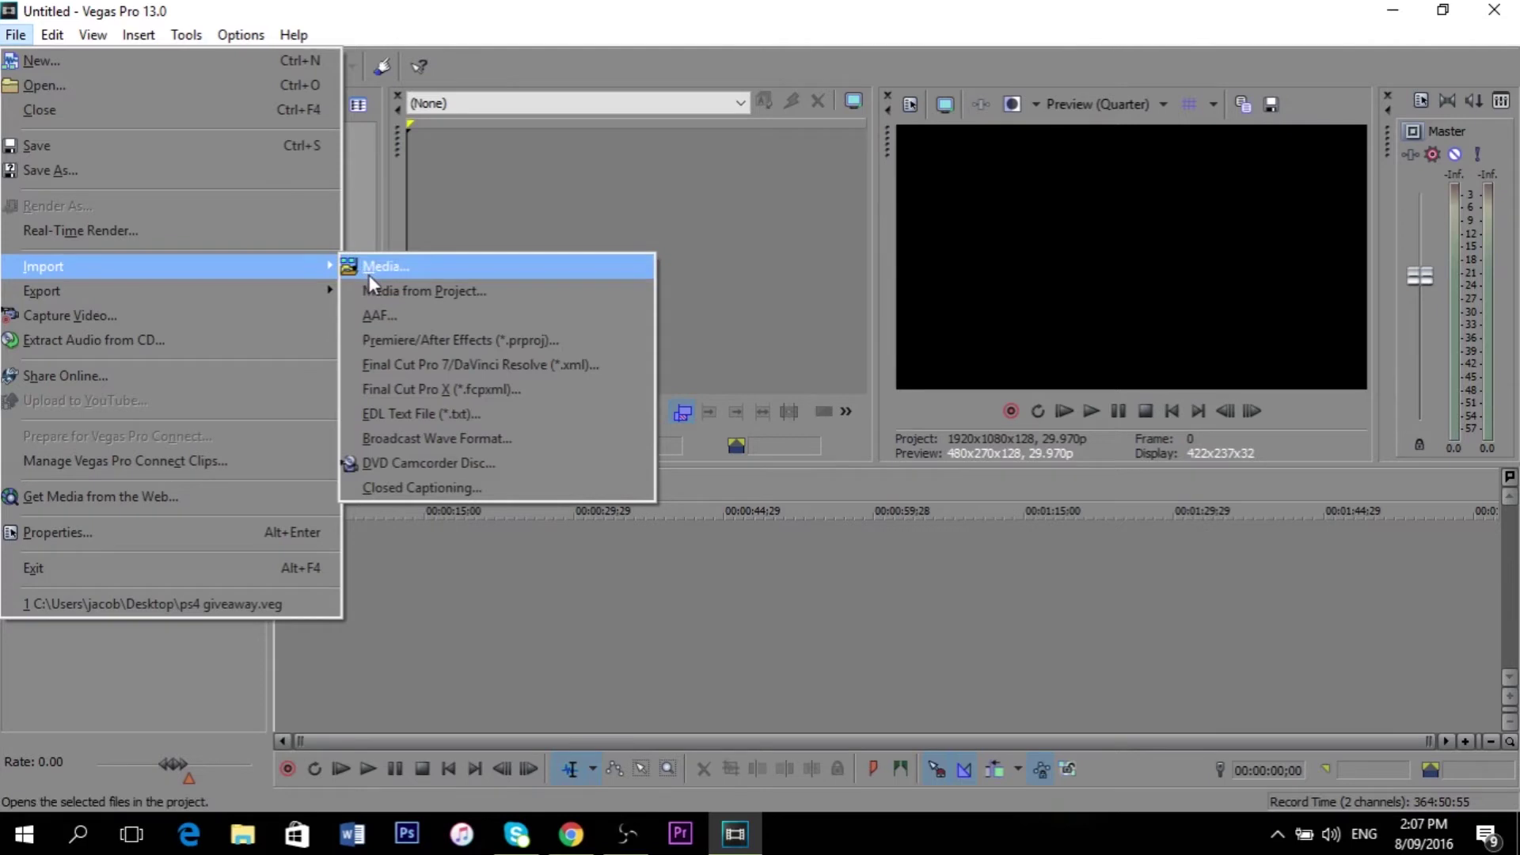
click(369, 274)
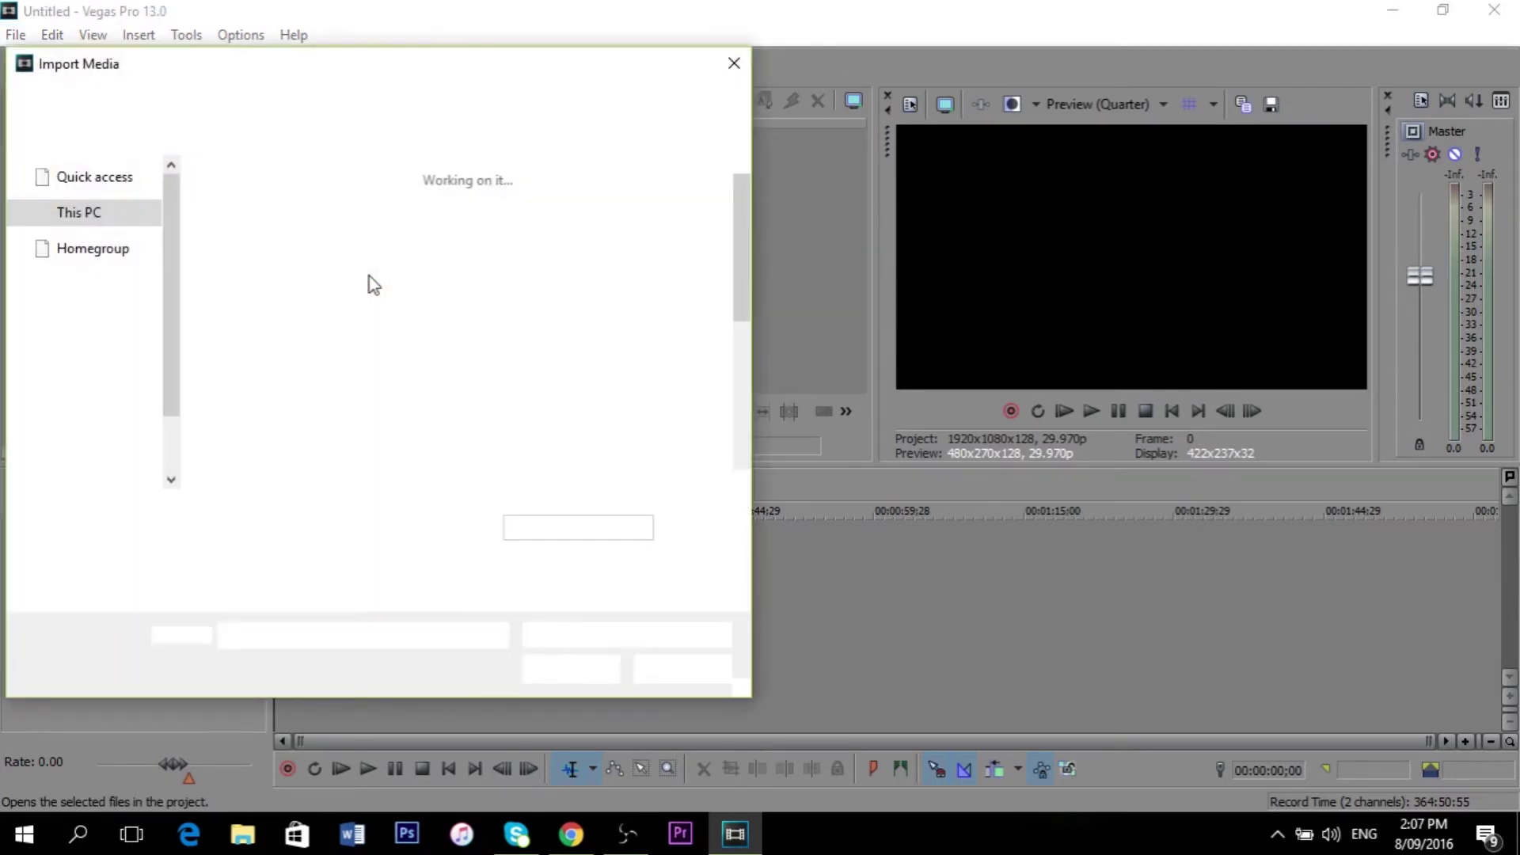
scroll(588, 357, down, 3)
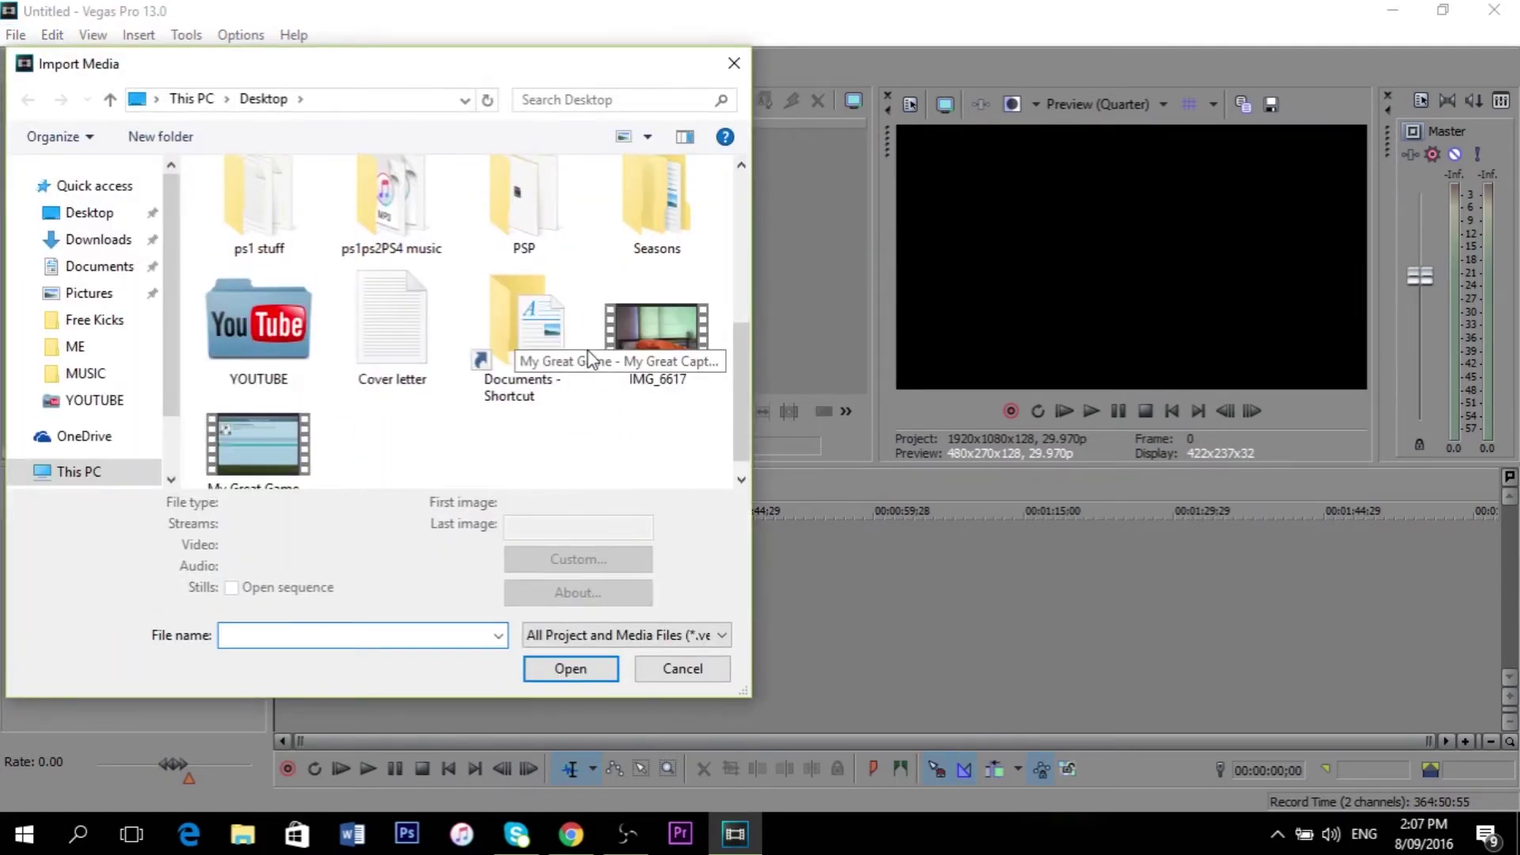
scroll(593, 362, down, 1)
click(669, 308)
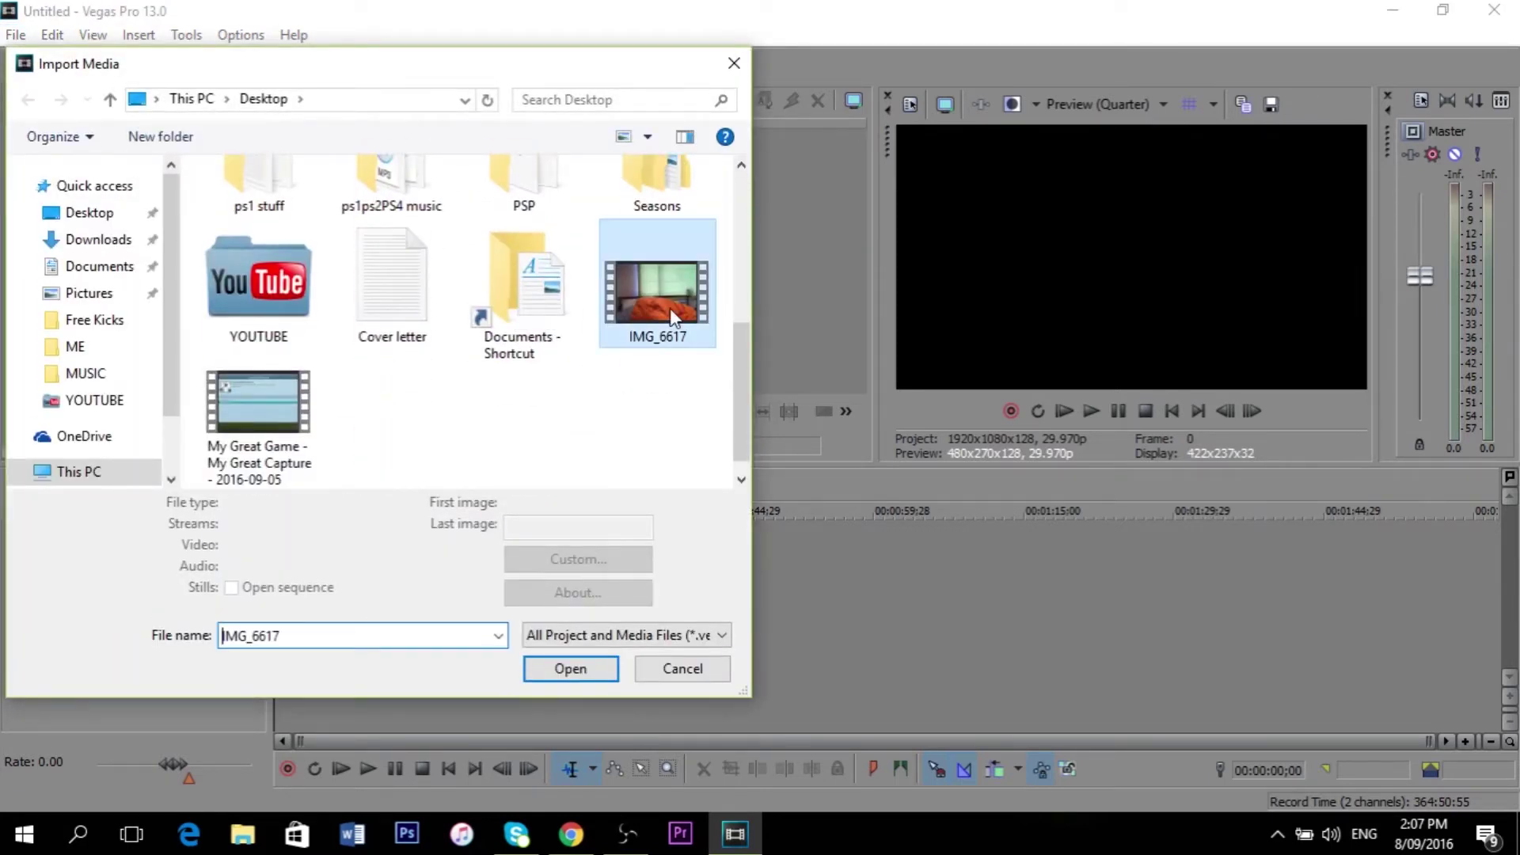
click(560, 668)
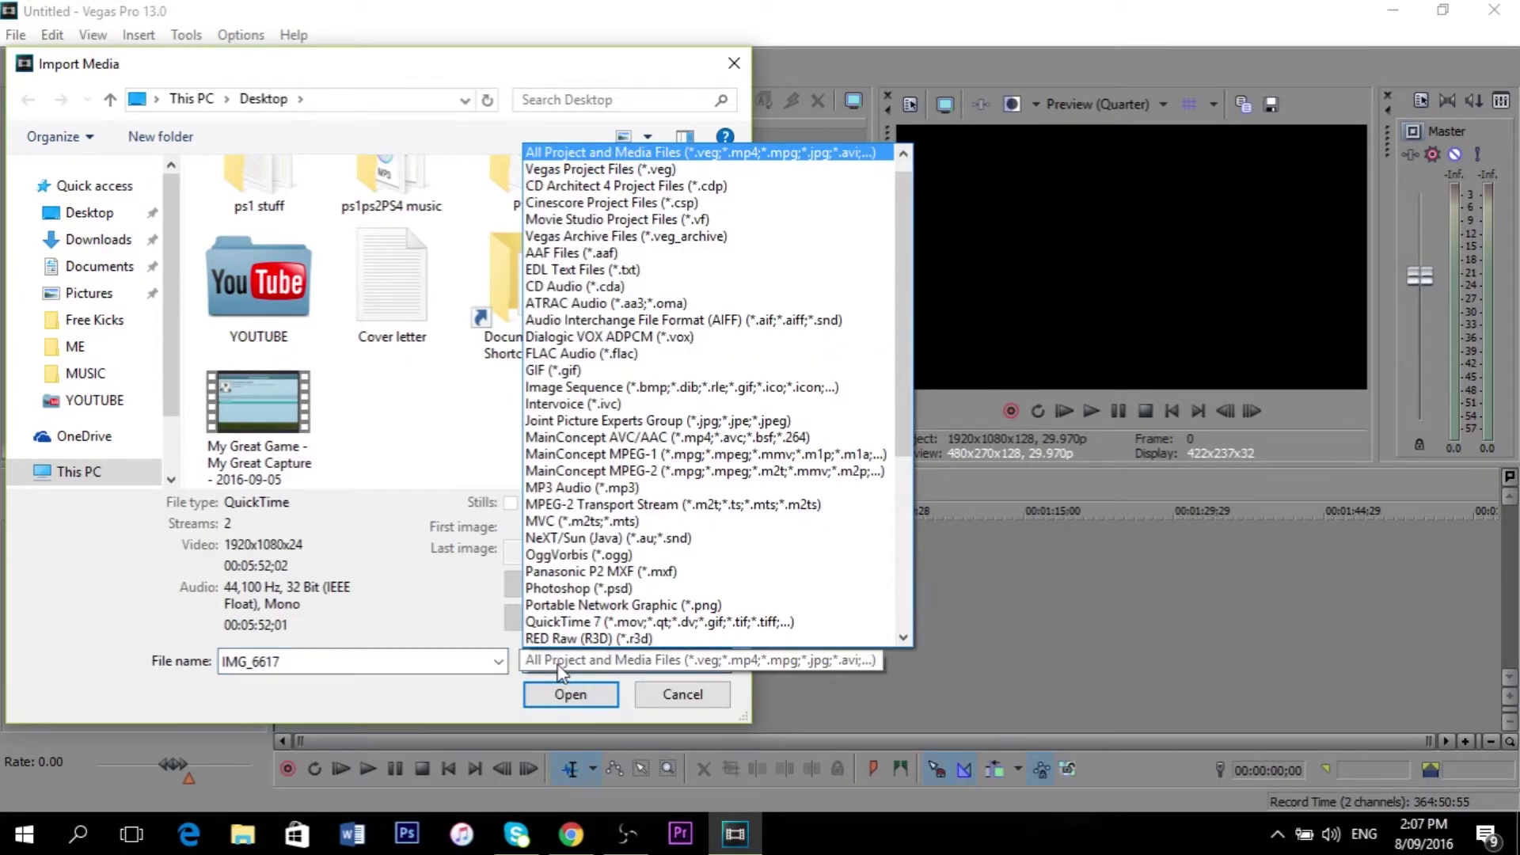
click(499, 702)
click(587, 696)
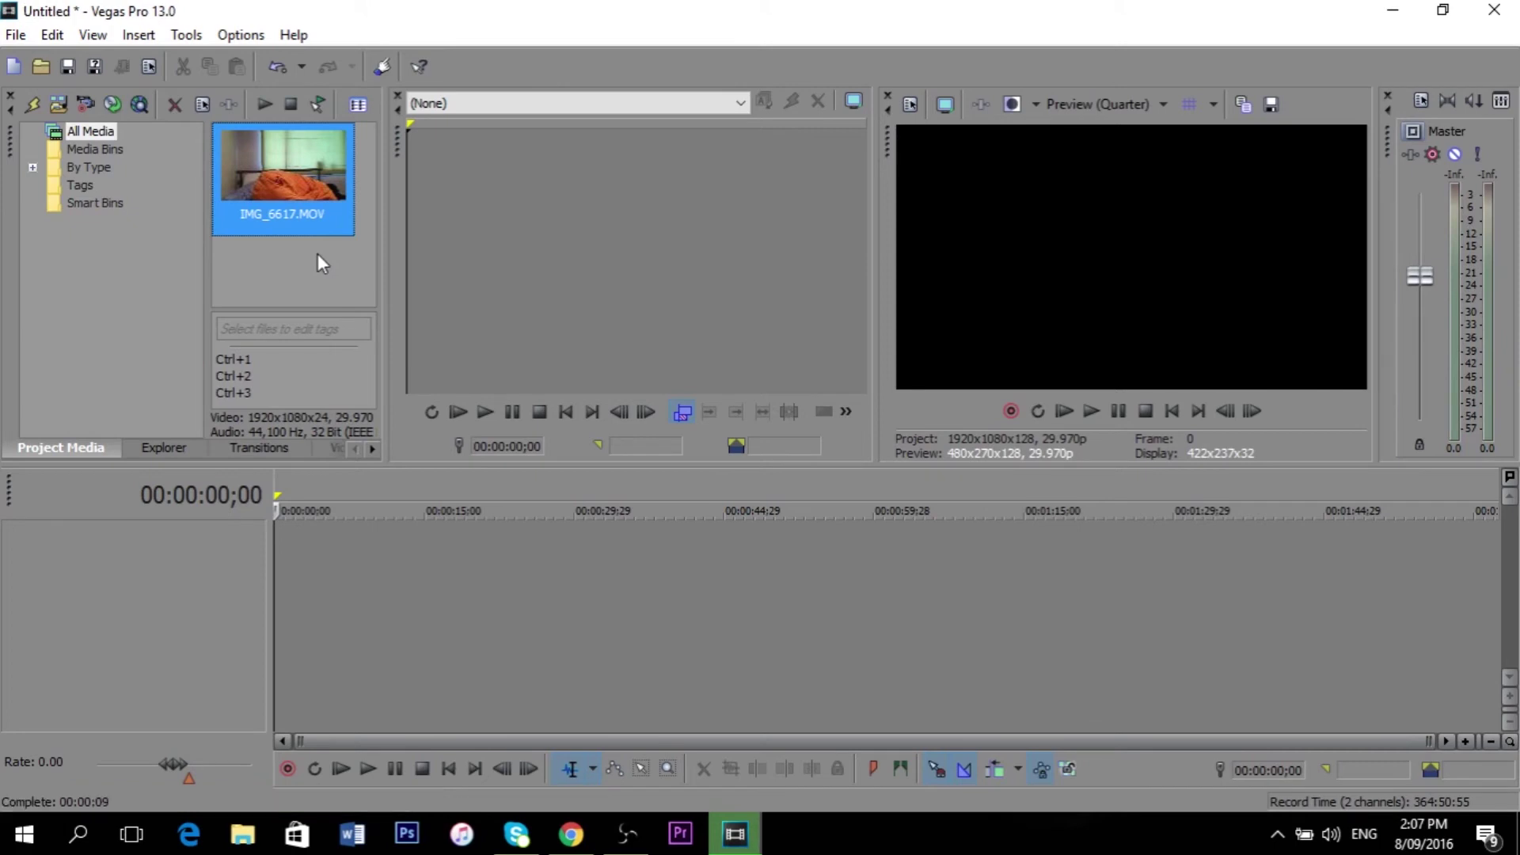
- Drag IMG_6617.MOV onto the timeline and set the cursor to 00:00:07;07
drag(298, 227, 297, 543)
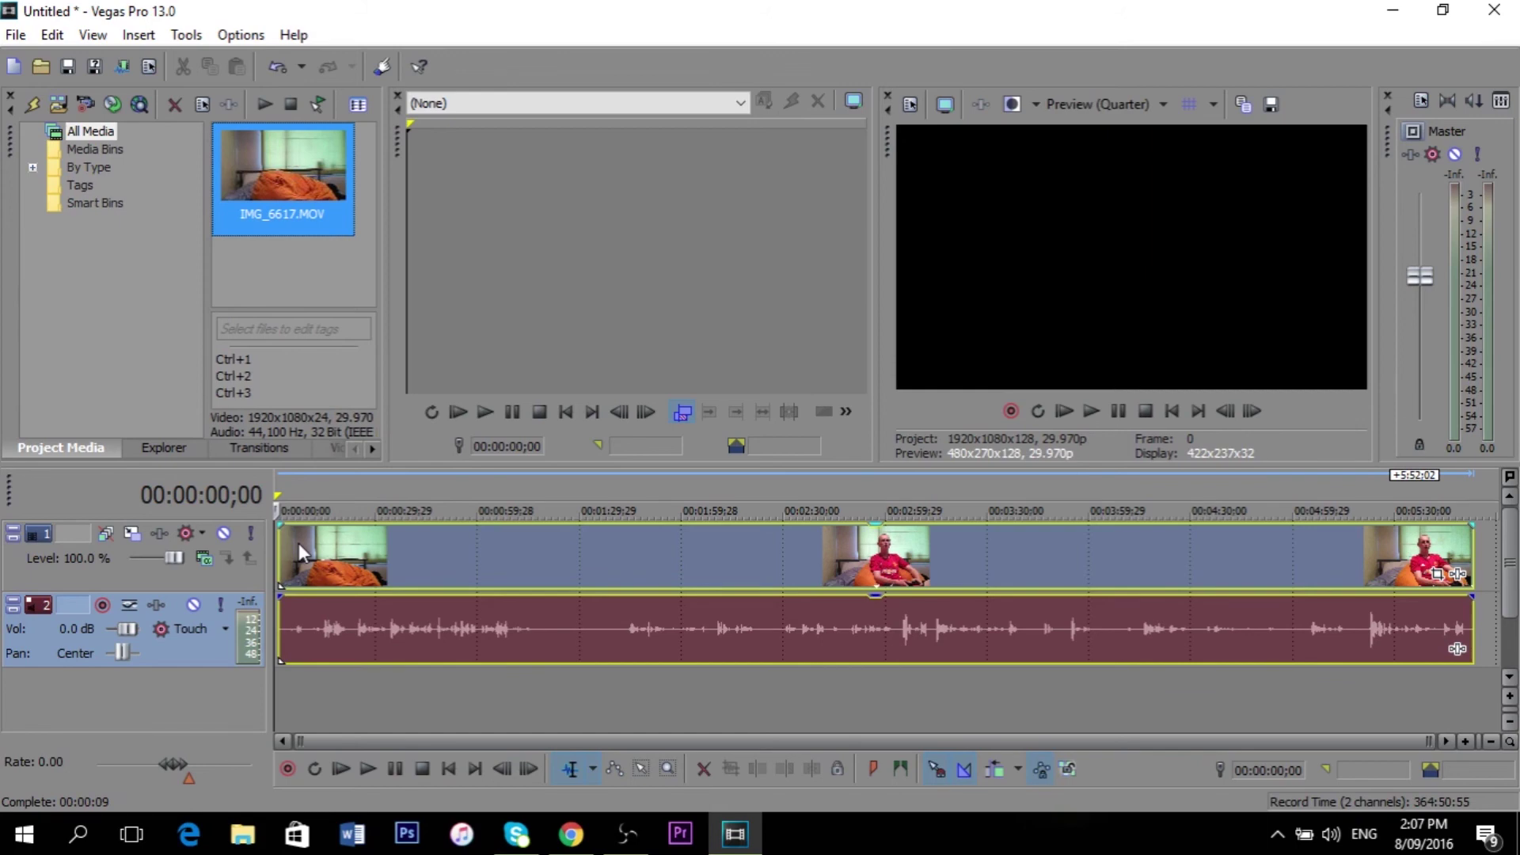
click(299, 543)
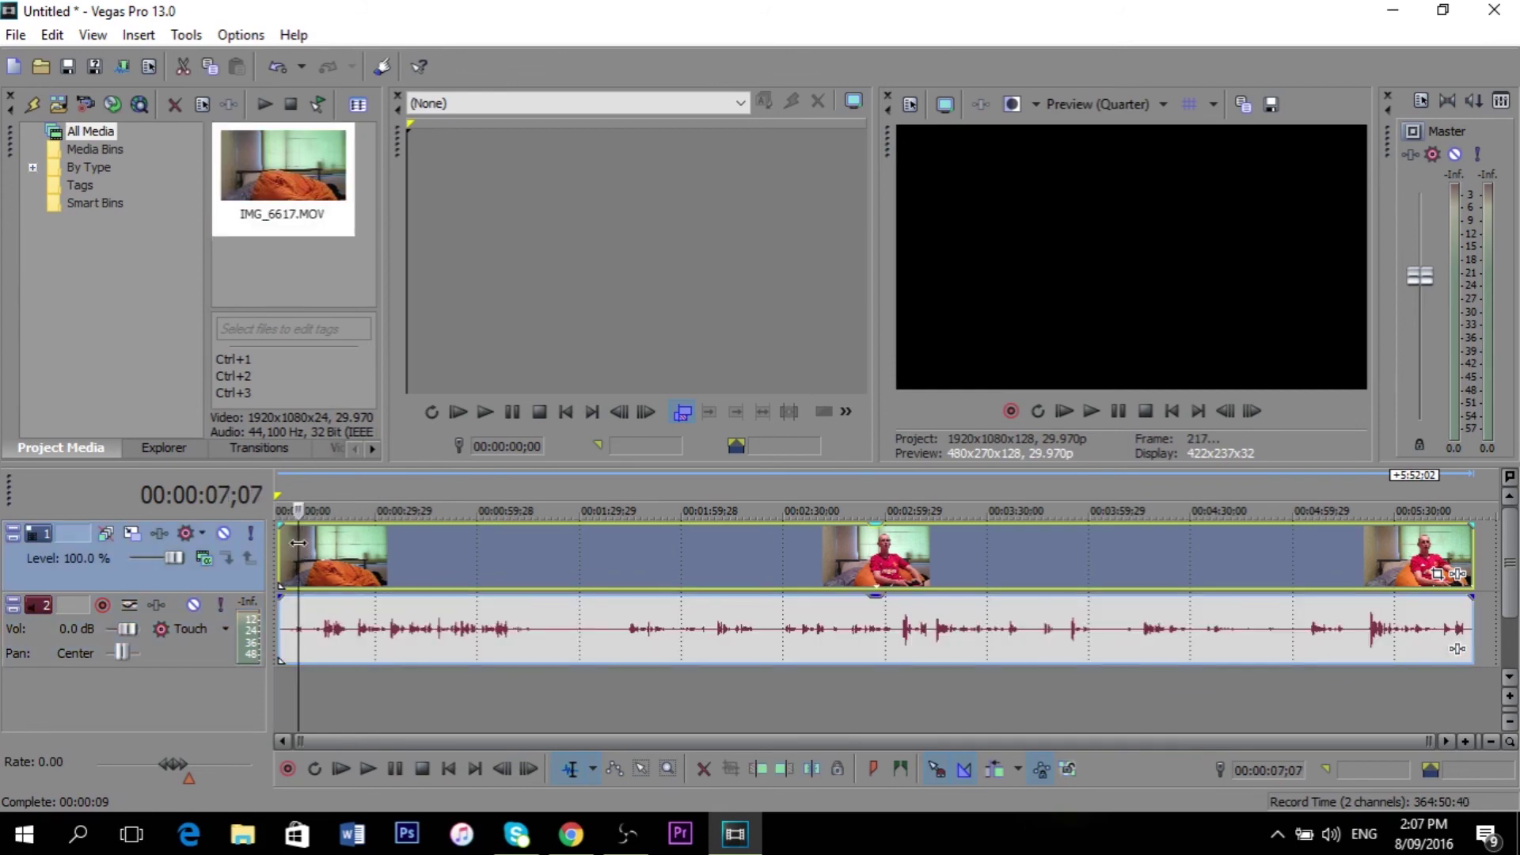